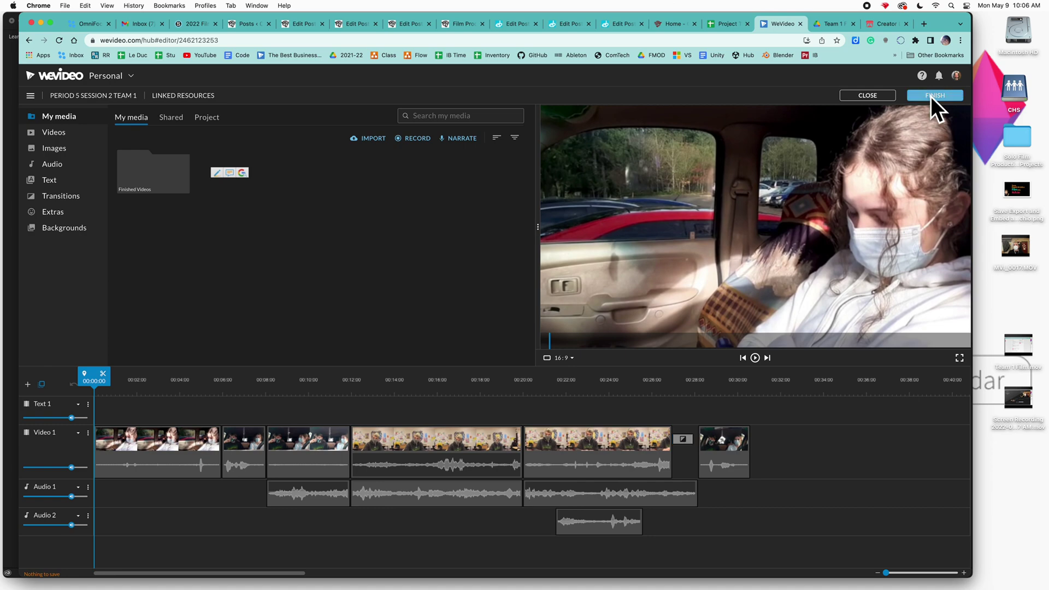
# - Export the Period 5 Session 2 Team 1 film from WeVideo at HD 1280x720 to Google Drive
pyautogui.click(933, 96)
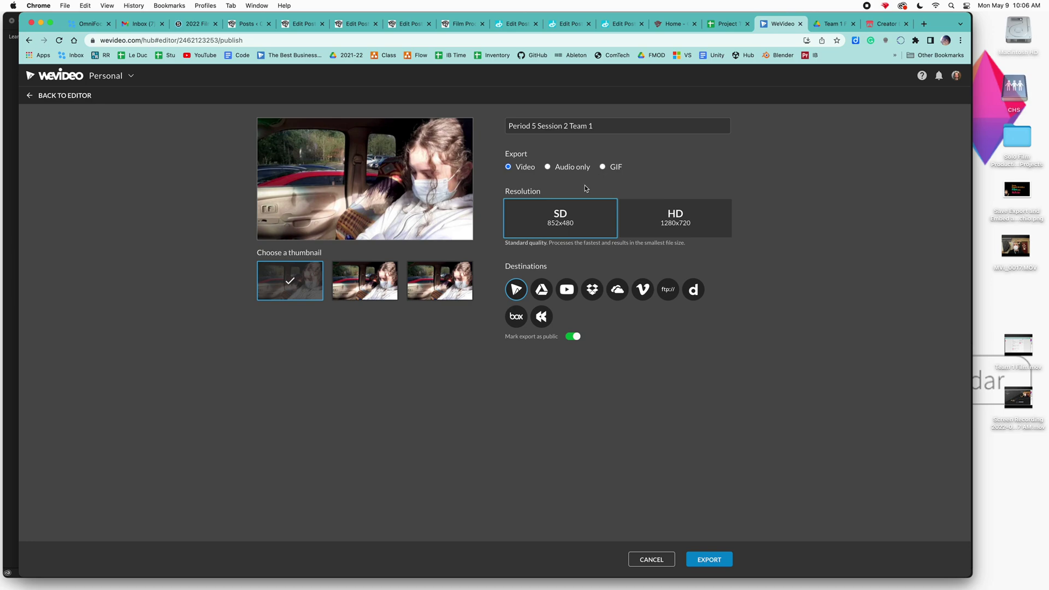
pyautogui.click(651, 219)
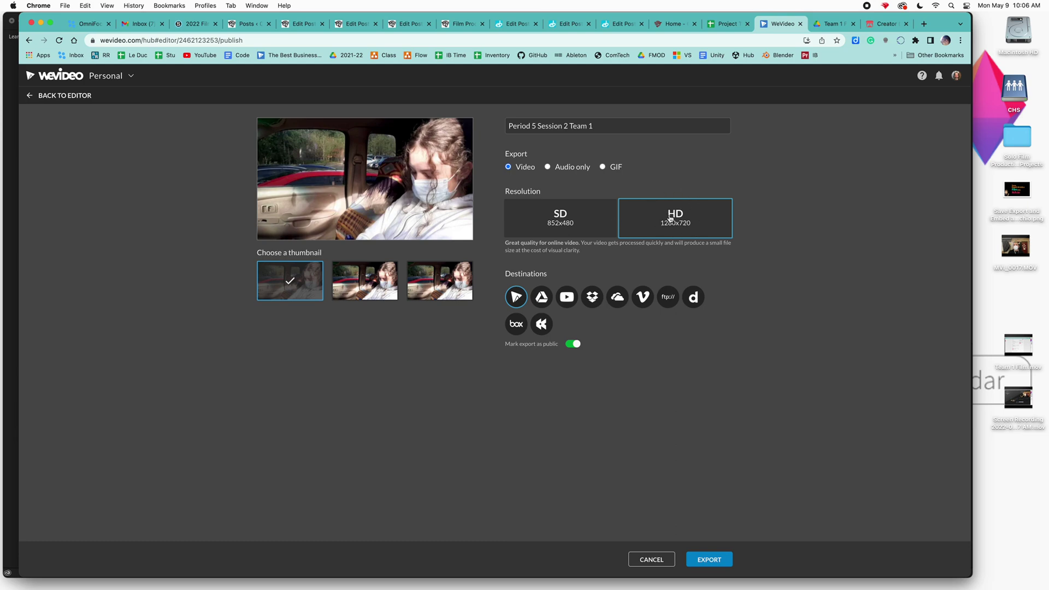
pyautogui.click(541, 297)
pyautogui.click(707, 561)
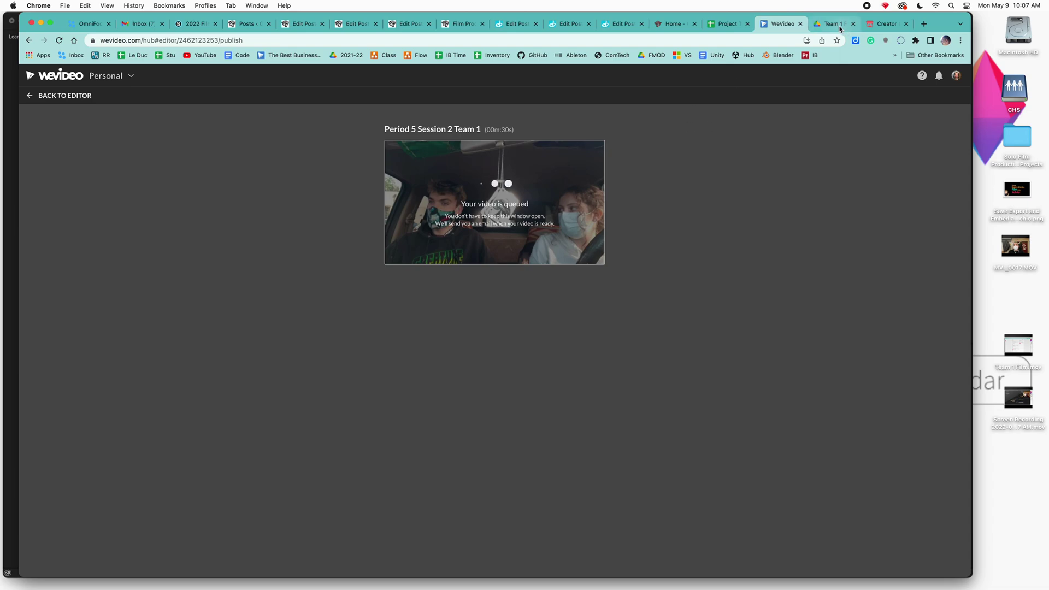
# - In Premiere Pro, open File > Export > Media for clip MVI_0017
pyautogui.press('super+Tab')
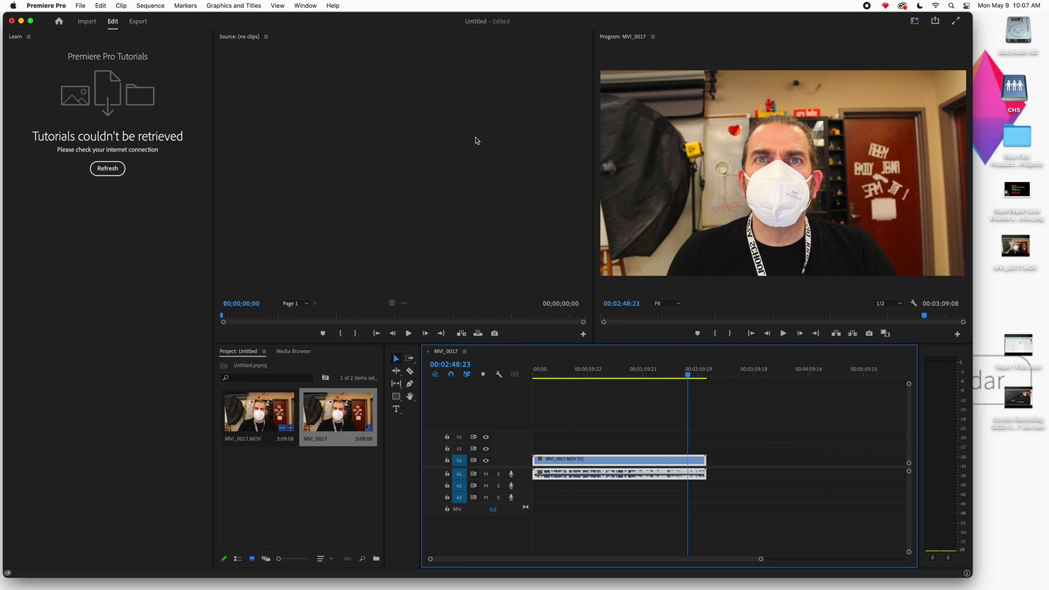
pyautogui.click(80, 6)
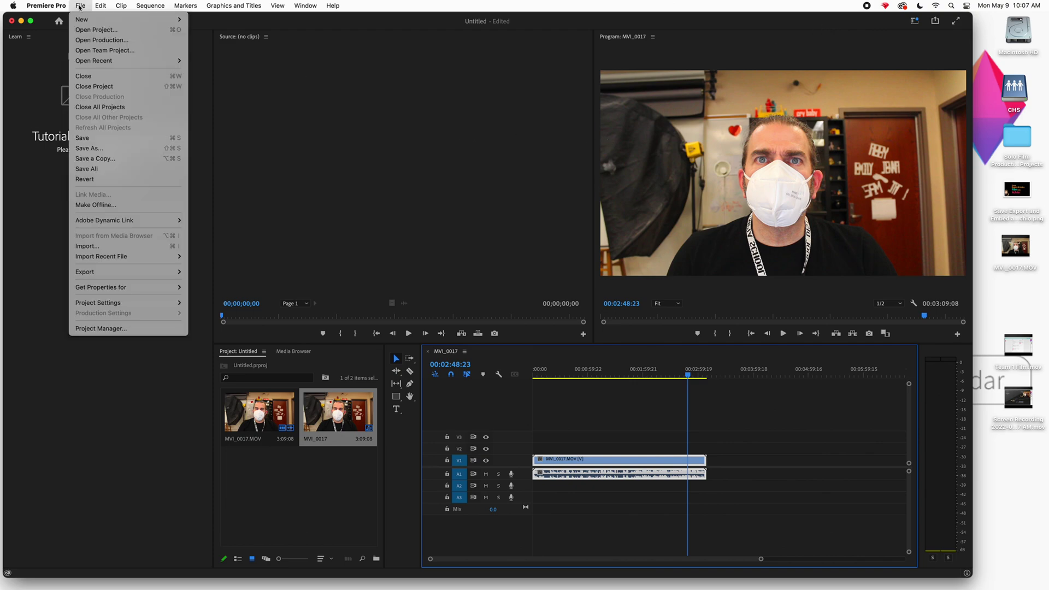
pyautogui.moveTo(107, 277)
pyautogui.click(201, 272)
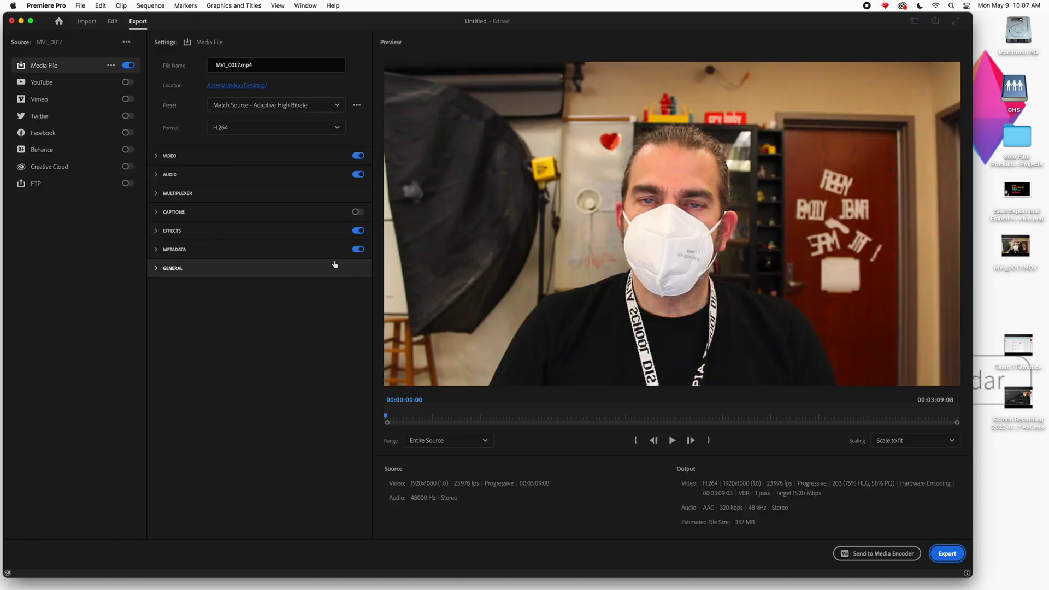
# - Name the export's output file 'Team 1 Film.mp4'
pyautogui.doubleClick(238, 65)
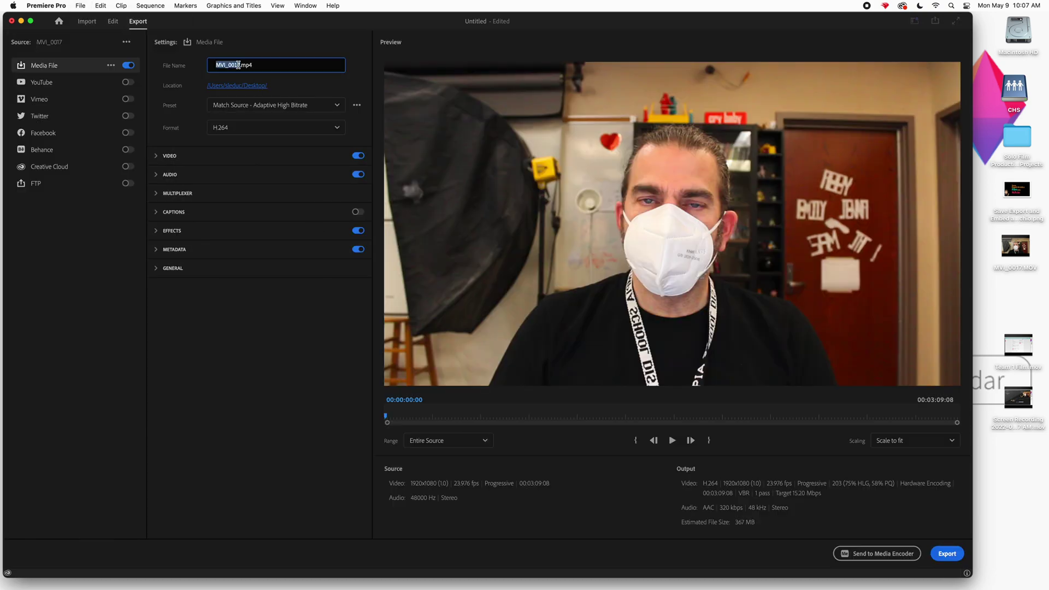
pyautogui.write('TEam 1')
pyautogui.write(' F')
pyautogui.write('ew')
pyautogui.press('BackSpace')
# - Export Team 1 Film.mp4 to the Desktop using the Match Source - Adaptive High Bitrate preset
pyautogui.click(273, 85)
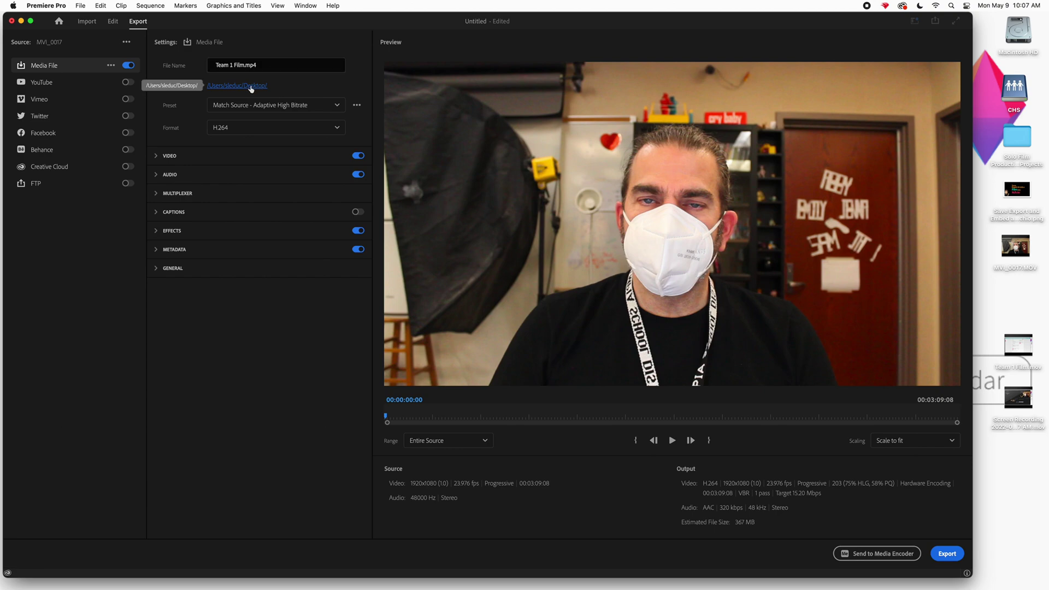
pyautogui.click(252, 87)
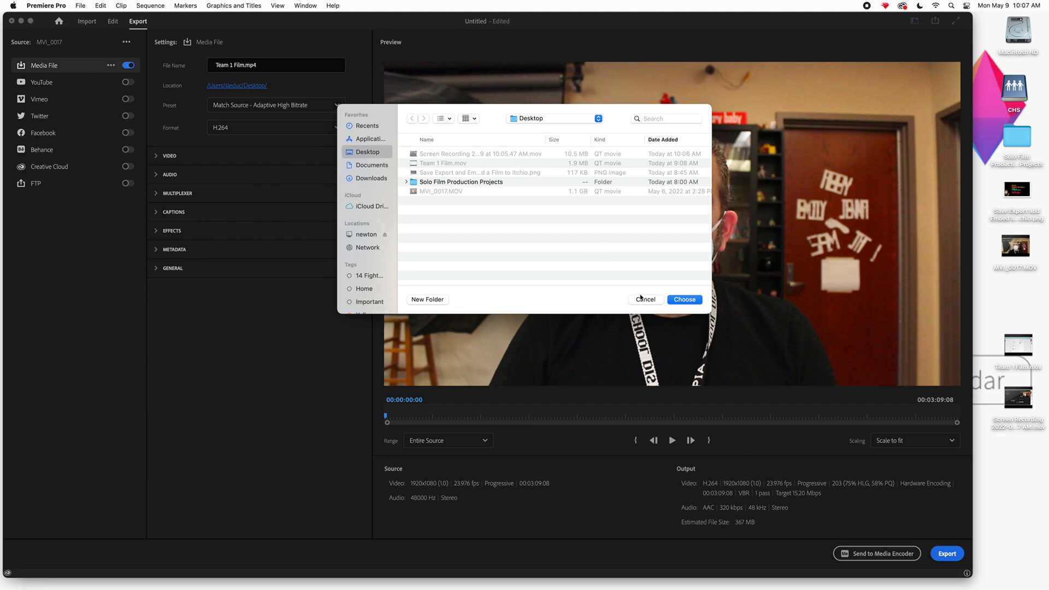
pyautogui.click(645, 300)
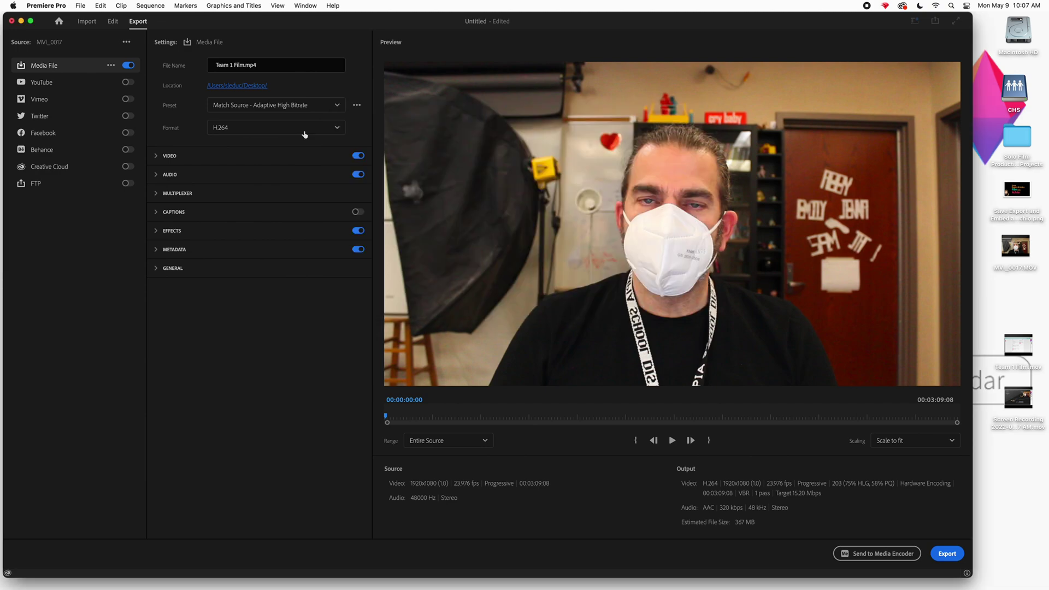
pyautogui.click(319, 107)
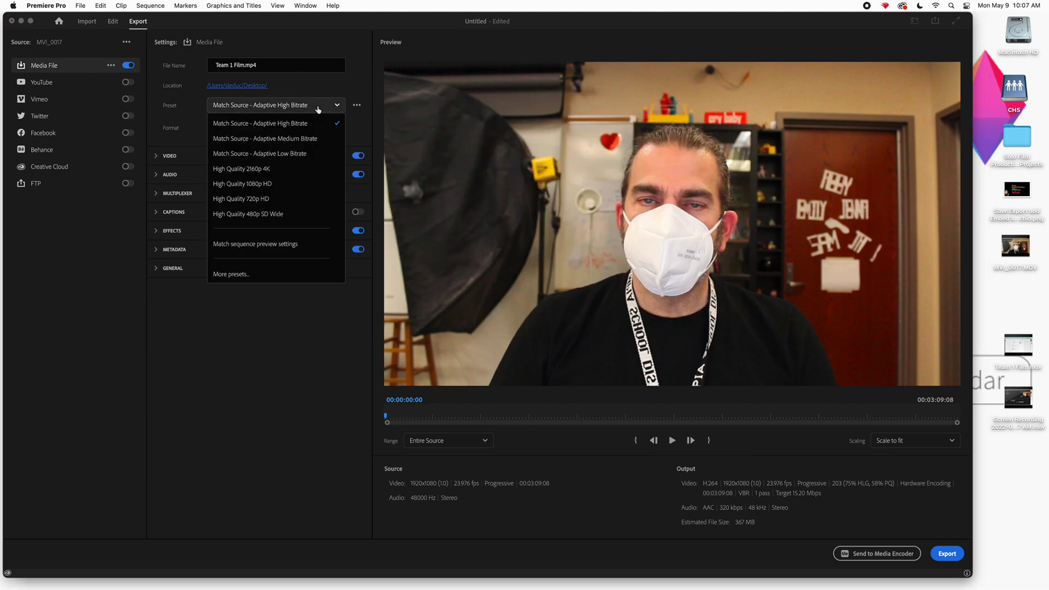
pyautogui.click(290, 126)
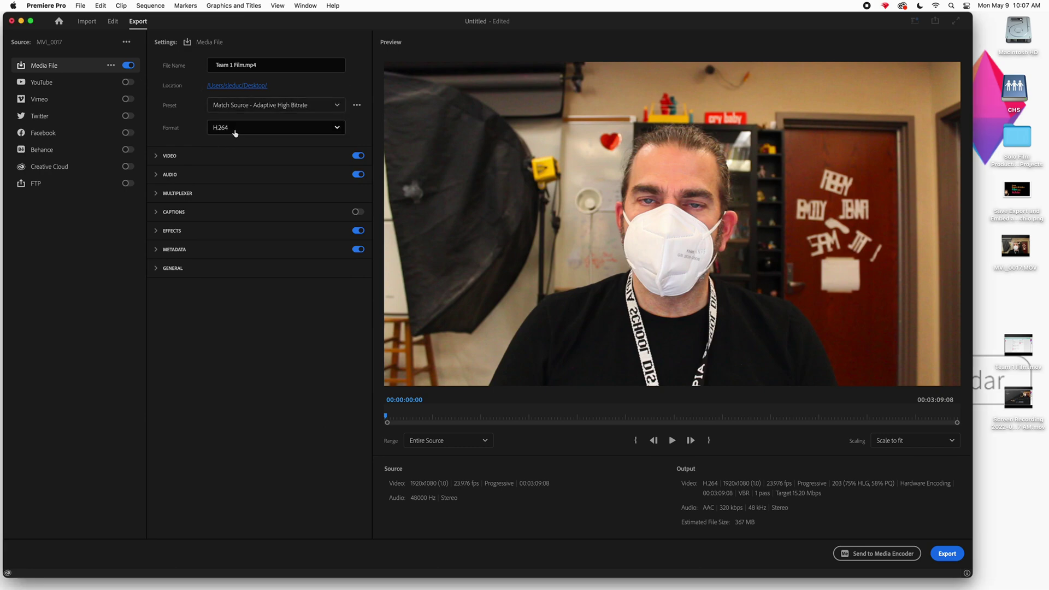
pyautogui.click(946, 554)
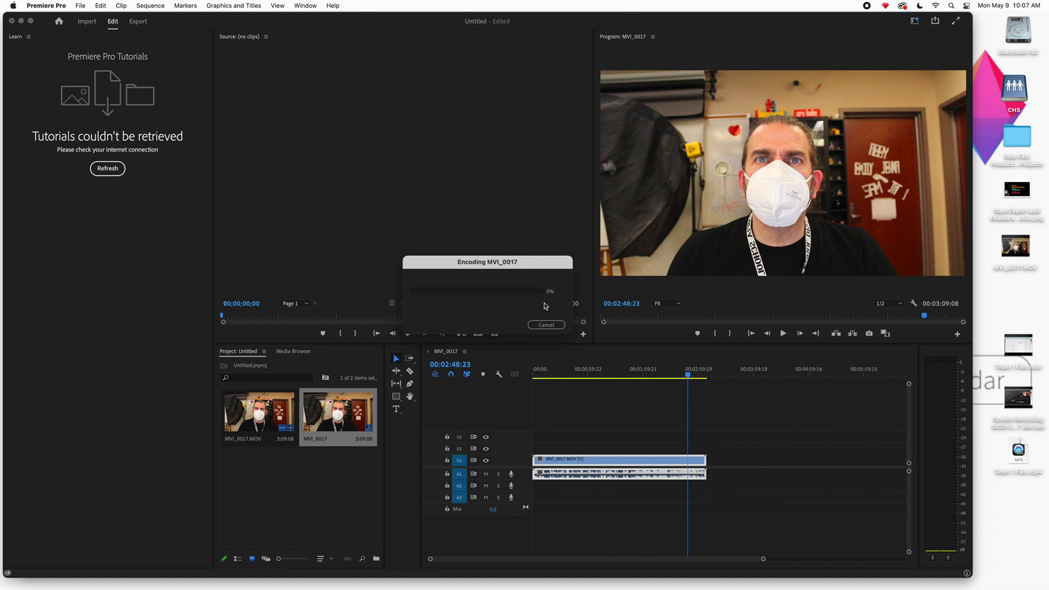
pyautogui.press('super+Tab')
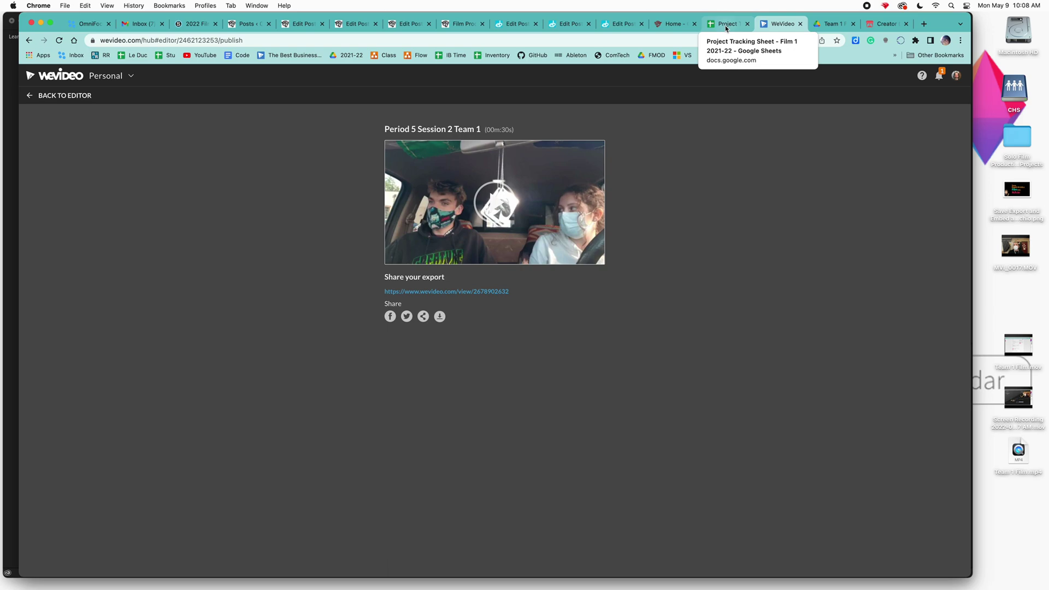
# - In the Team 1 Film Stuff Drive folder, review the film file's sharing settings, then close them
pyautogui.click(830, 23)
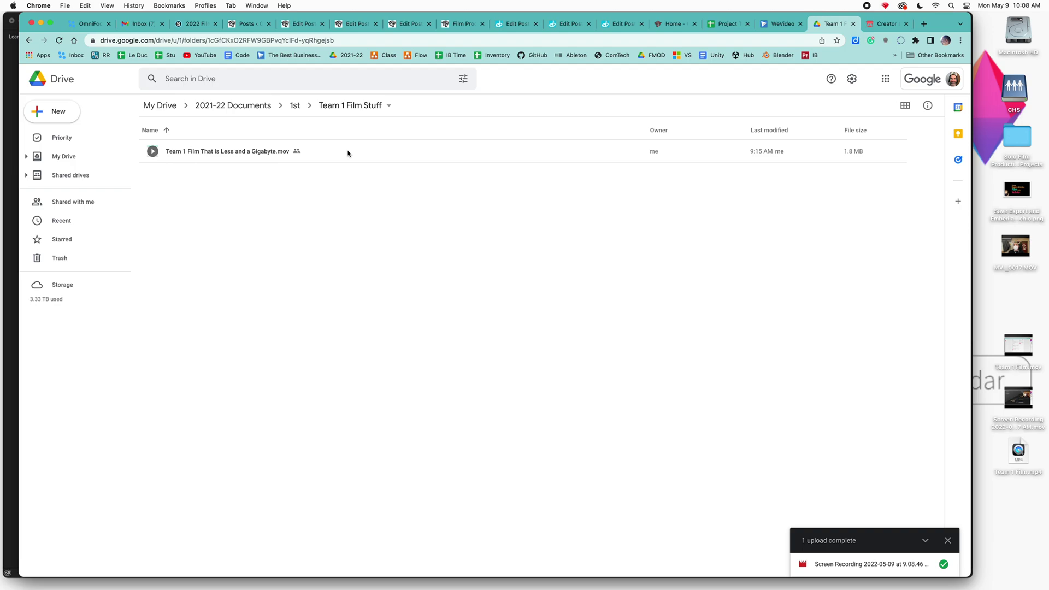
pyautogui.rightClick(296, 151)
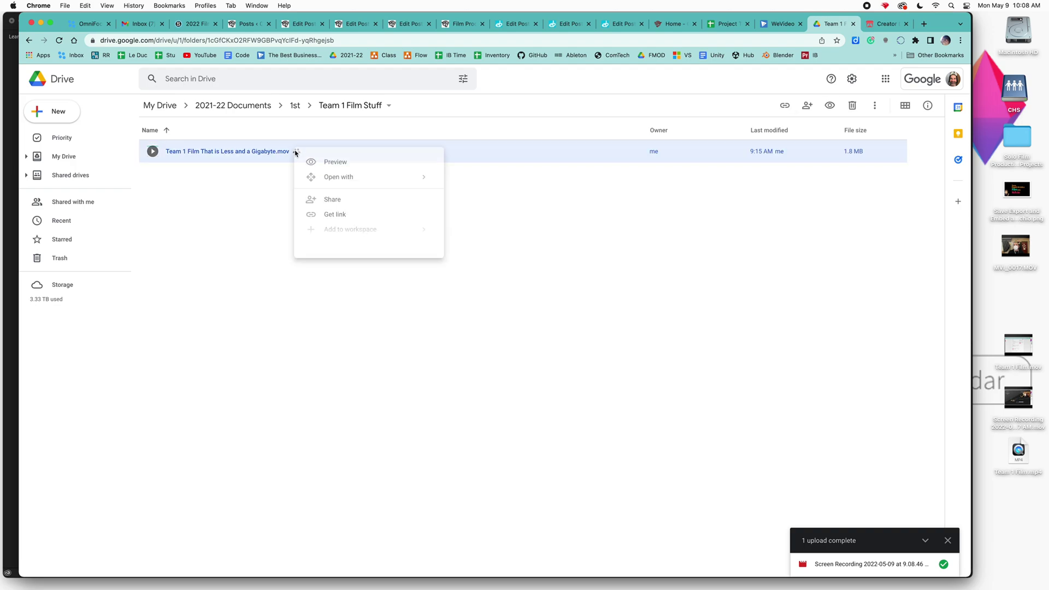
pyautogui.click(342, 203)
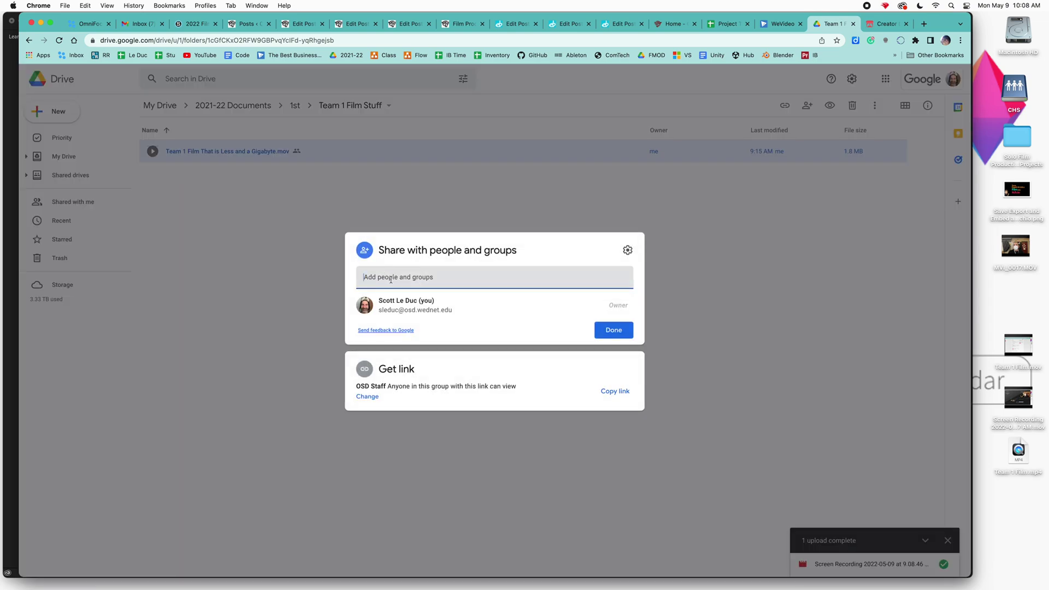
pyautogui.click(728, 25)
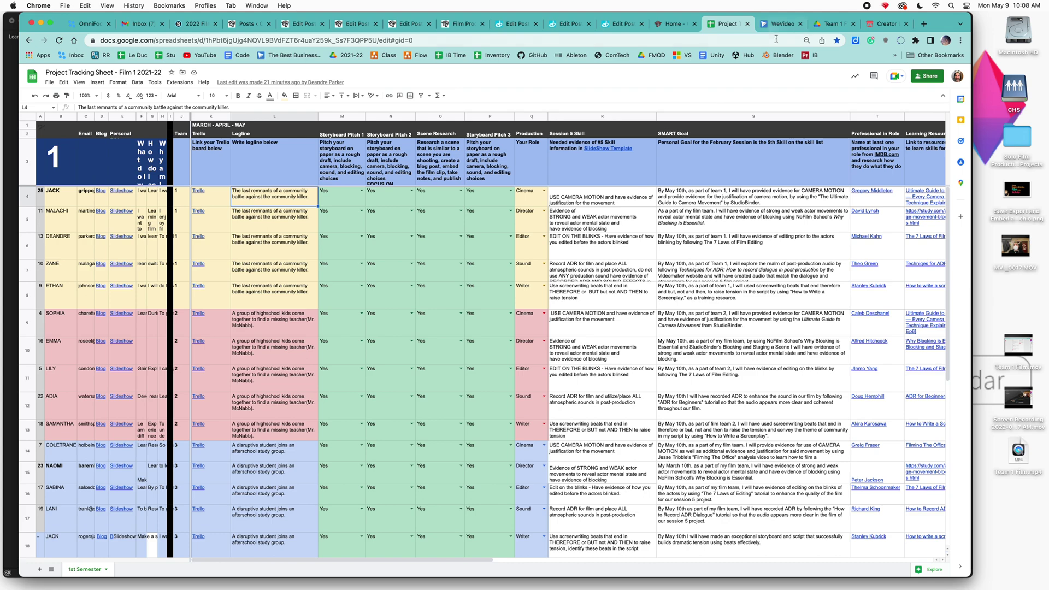
pyautogui.click(829, 25)
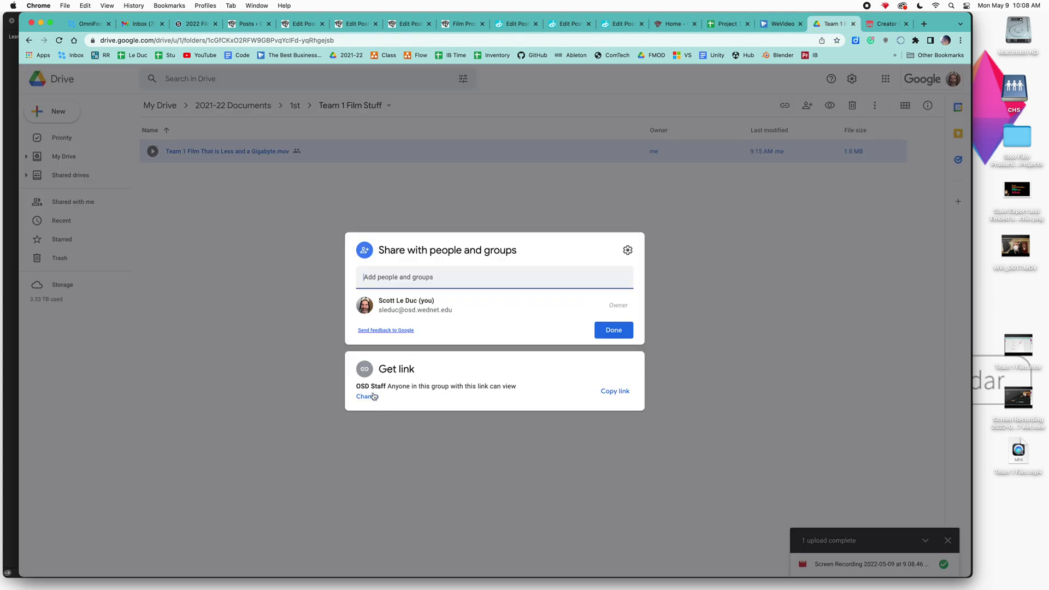
pyautogui.click(284, 279)
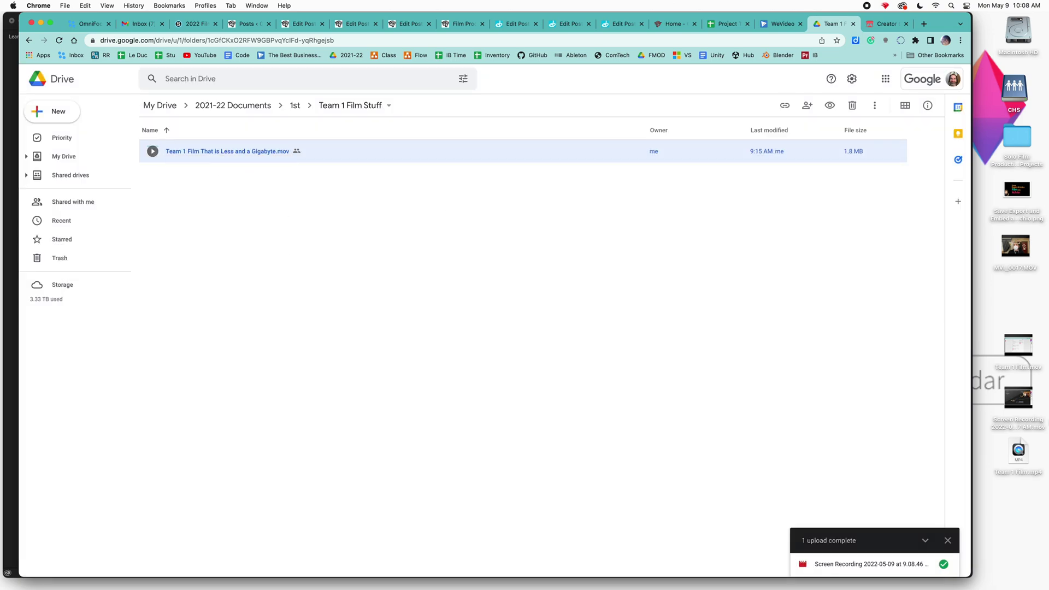
pyautogui.moveTo(1024, 354)
pyautogui.moveTo(1023, 354)
pyautogui.mouseDown()
pyautogui.moveTo(745, 332)
pyautogui.moveTo(1023, 352)
pyautogui.mouseUp()
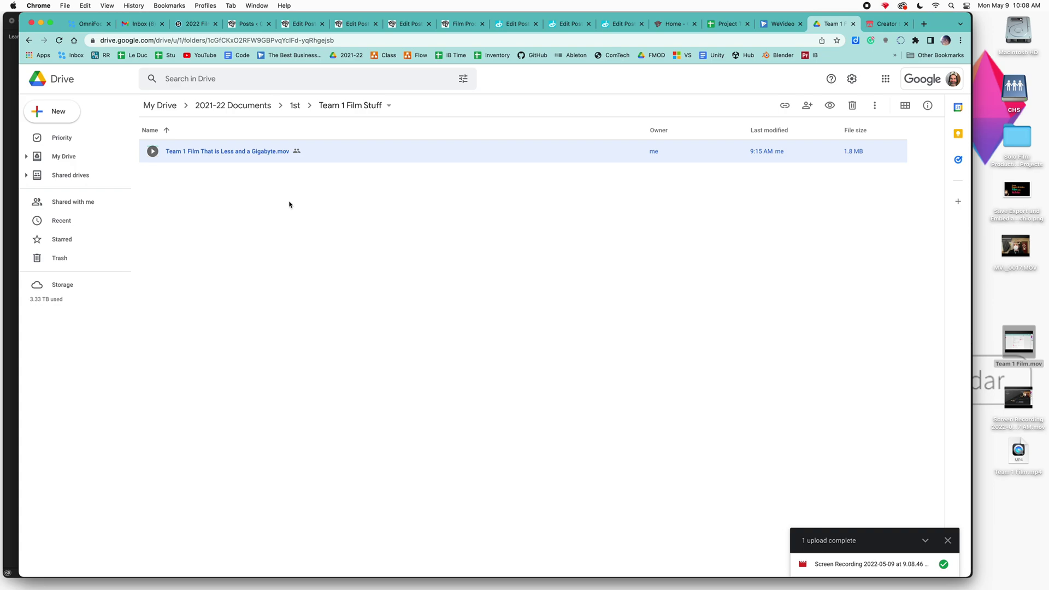
# - Set the film's link access to 'Anyone with the link' and copy the shareable link
pyautogui.rightClick(247, 154)
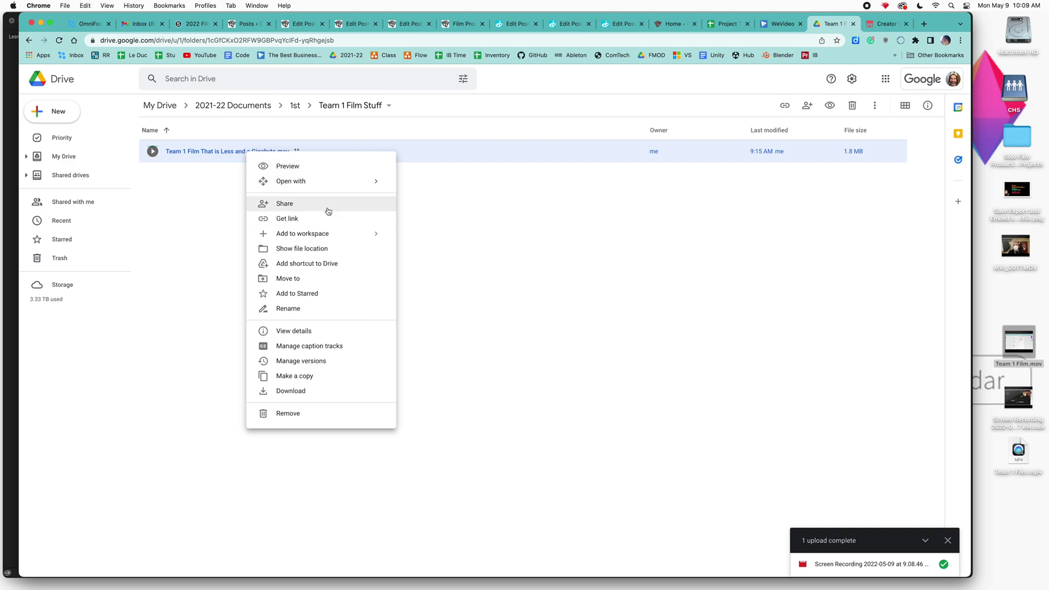
pyautogui.moveTo(336, 238)
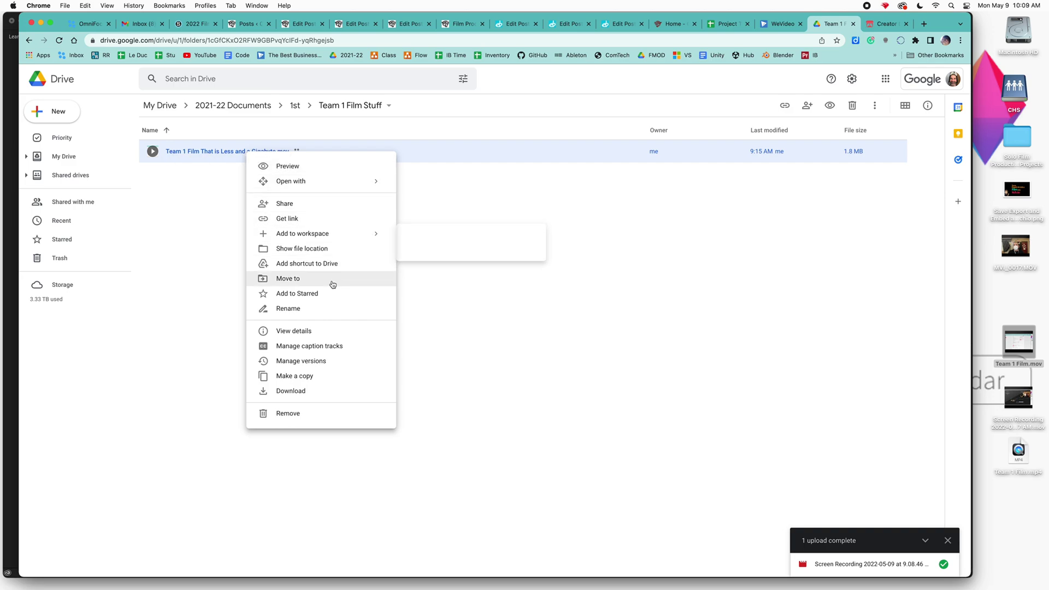
pyautogui.click(328, 218)
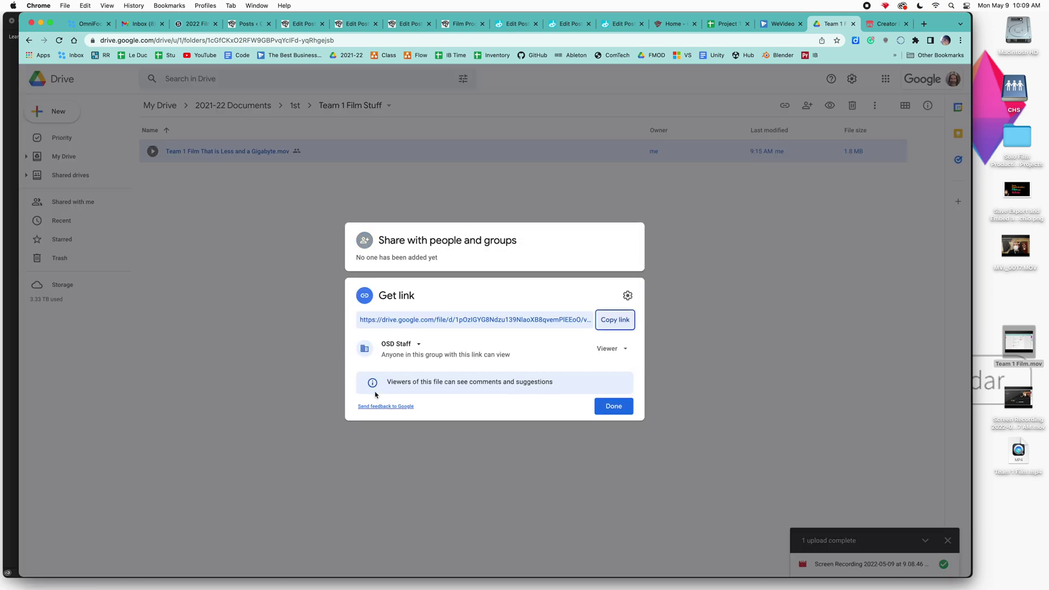
pyautogui.click(403, 344)
pyautogui.click(418, 426)
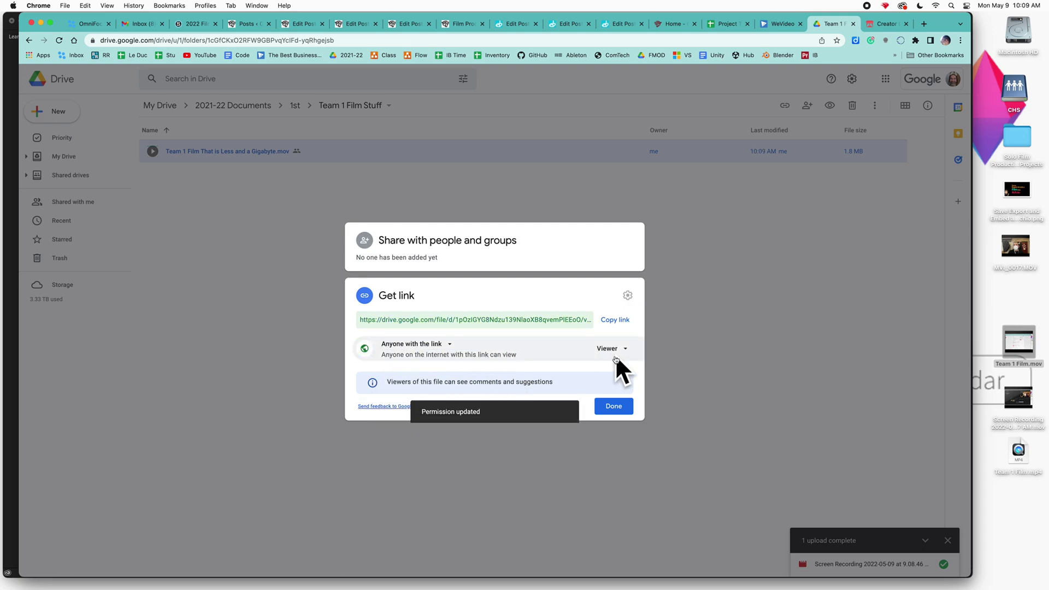
pyautogui.click(616, 320)
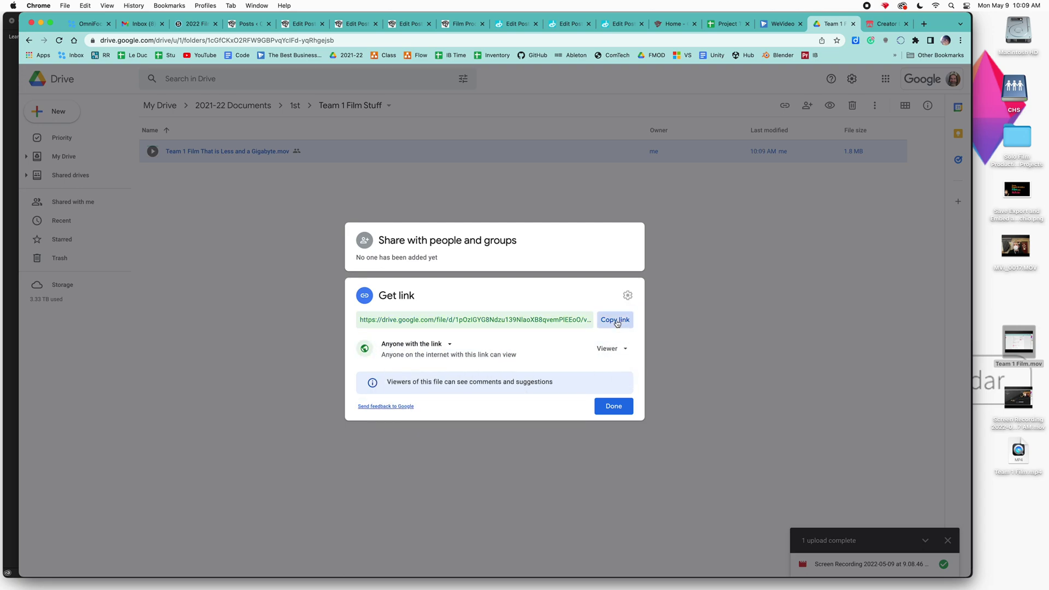
pyautogui.click(613, 408)
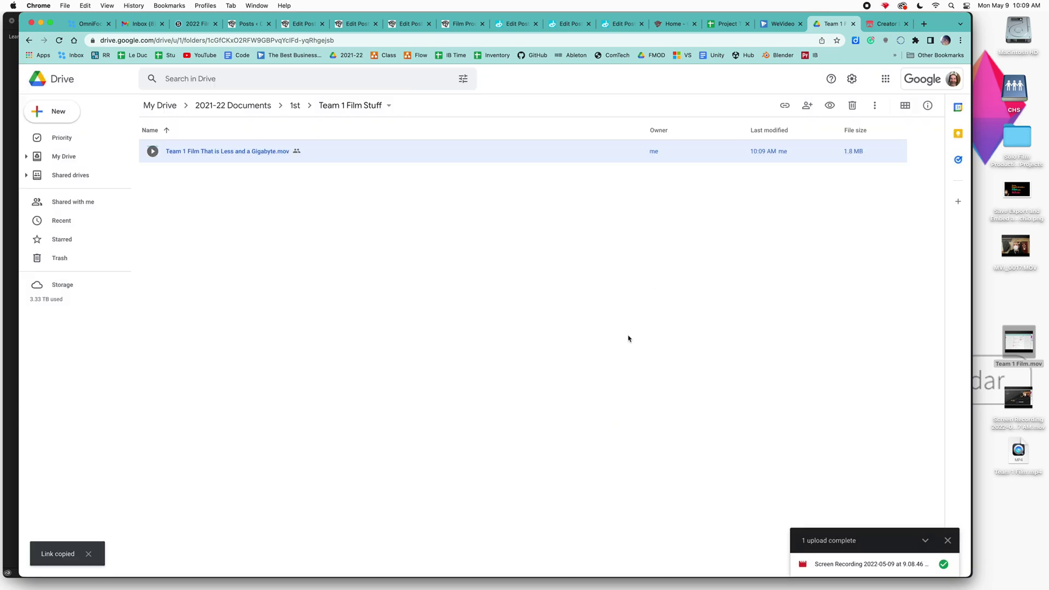
pyautogui.click(884, 23)
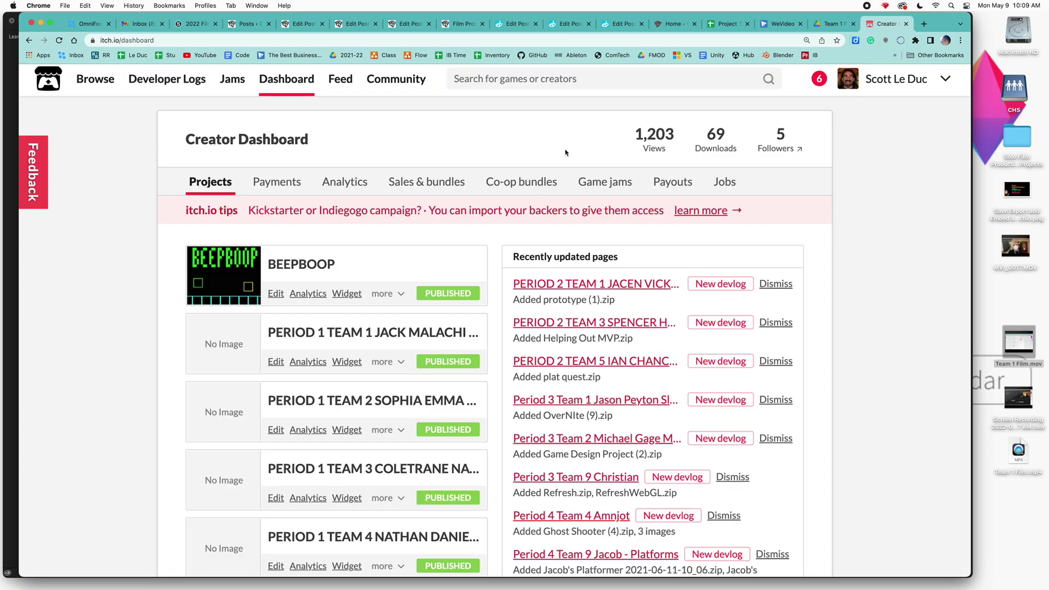
# - Open the Period 1 Team 1 project from the Creator Dashboard and check its admins list
pyautogui.scroll(-1, 528, 151)
pyautogui.scroll(-4, 526, 150)
pyautogui.scroll(5, 526, 151)
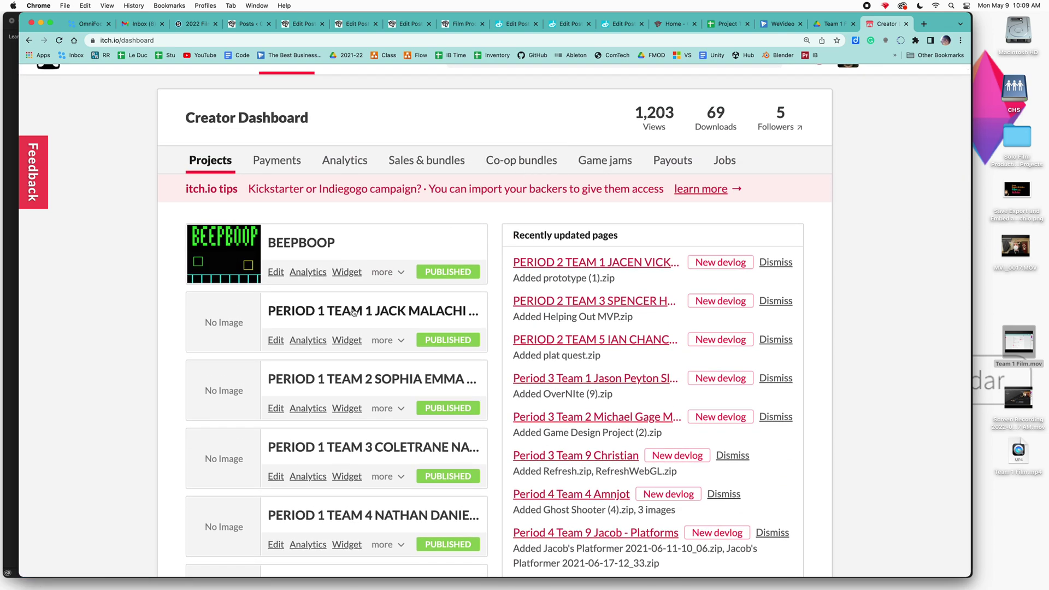
pyautogui.click(353, 311)
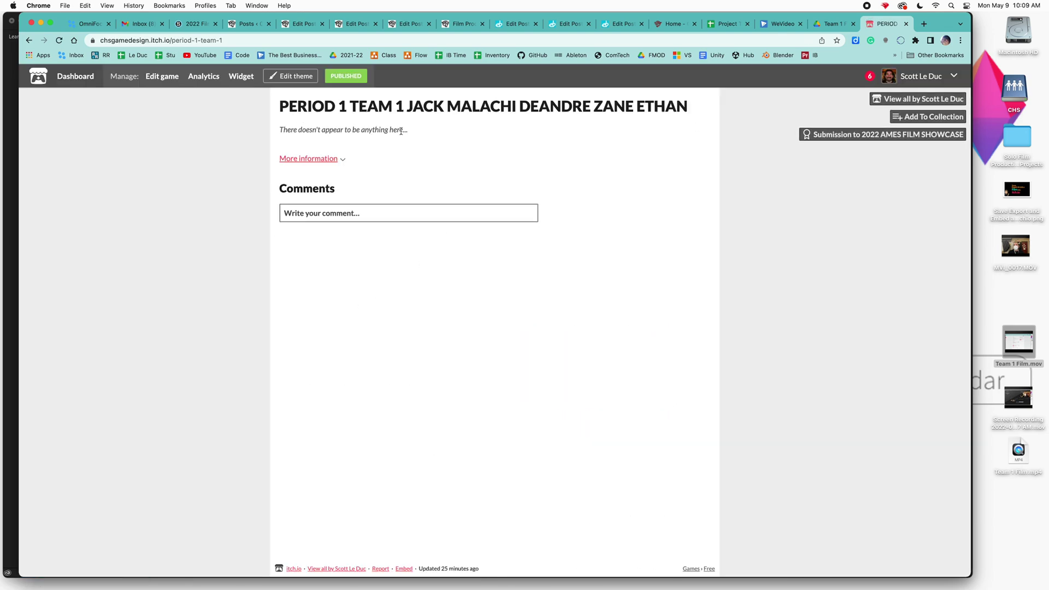
pyautogui.click(345, 77)
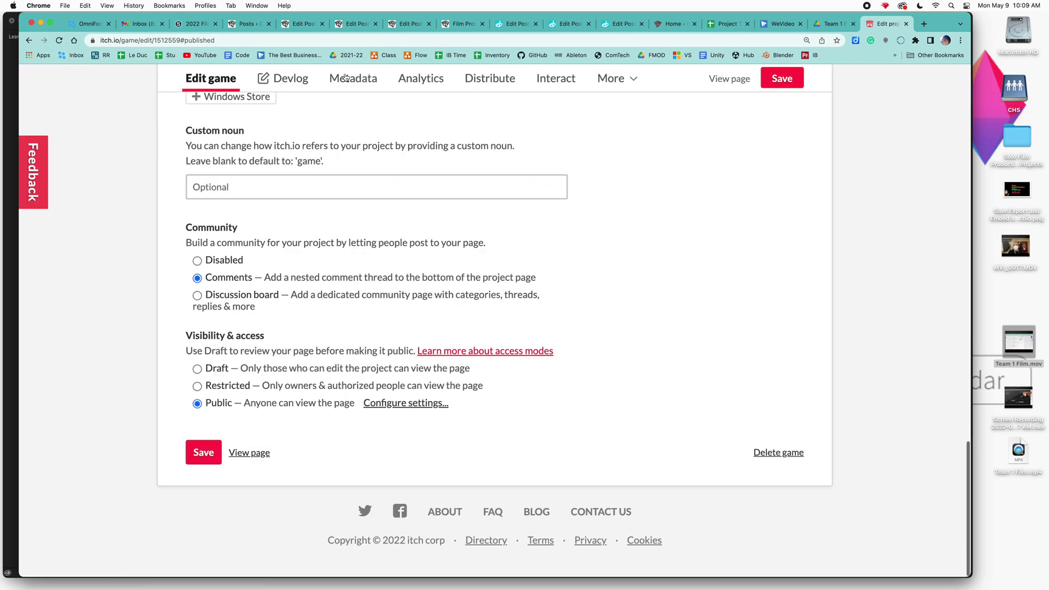
pyautogui.click(628, 82)
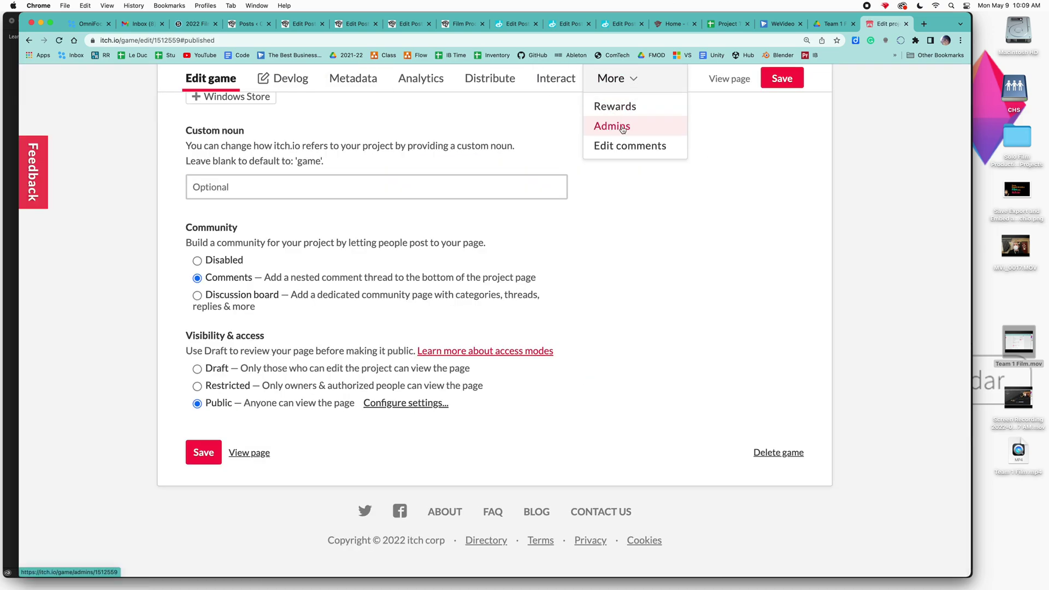
pyautogui.click(623, 127)
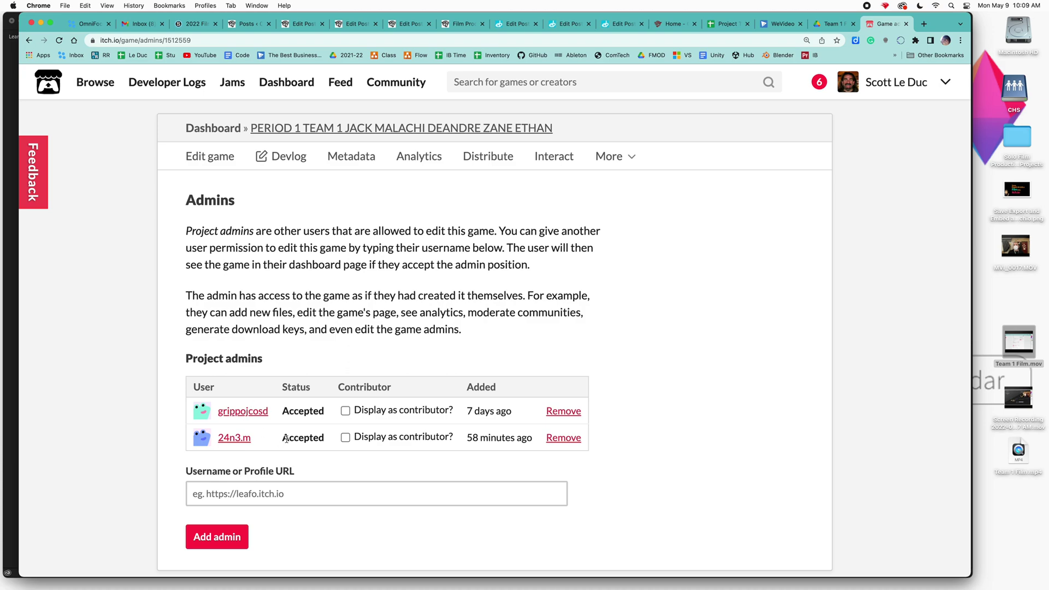
# - Return to the project page and open its Edit game settings
pyautogui.click(376, 130)
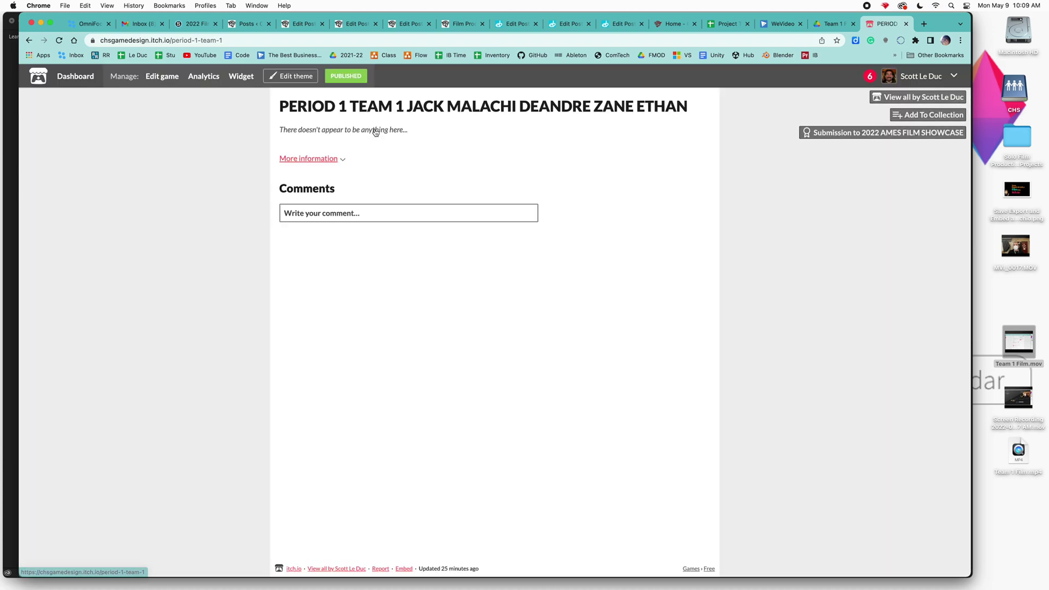
pyautogui.click(348, 76)
pyautogui.scroll(15, 445, 212)
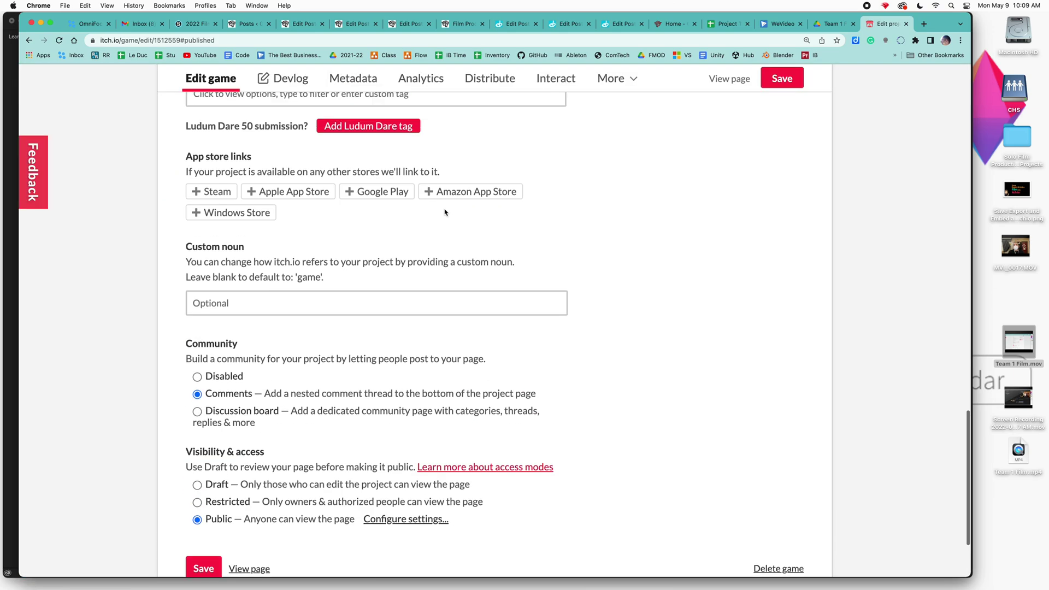
pyautogui.scroll(-5, 445, 212)
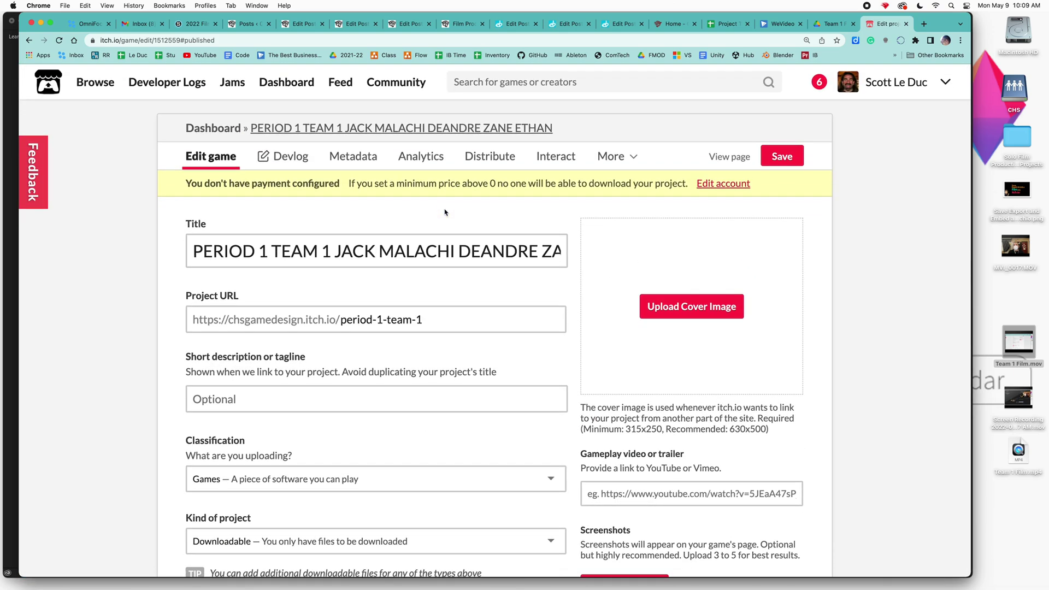
# - Set the project's classification to Other, keeping the kind as Downloadable
pyautogui.scroll(-2, 445, 212)
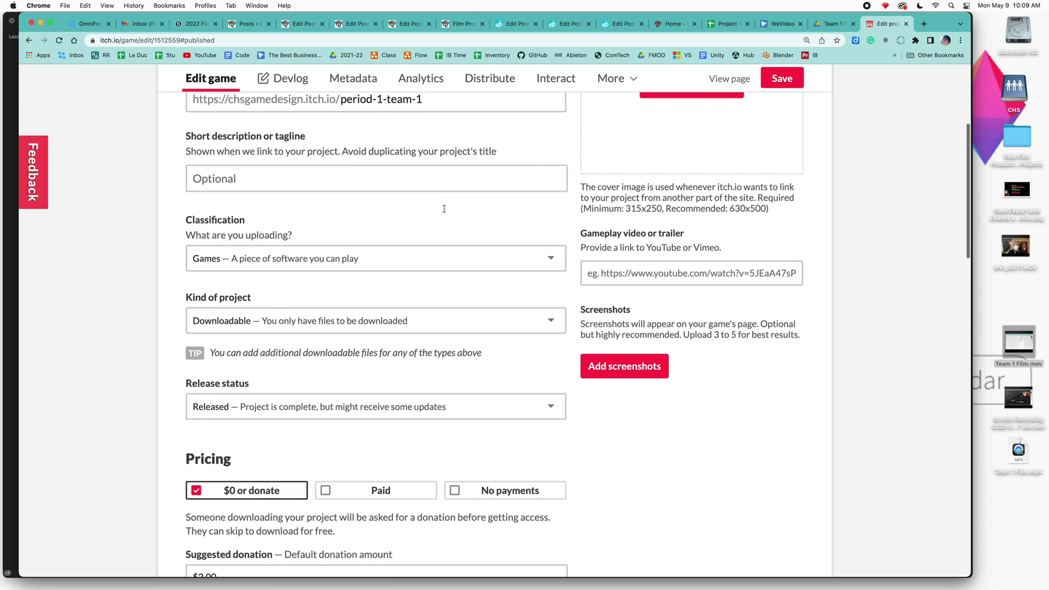
pyautogui.click(550, 205)
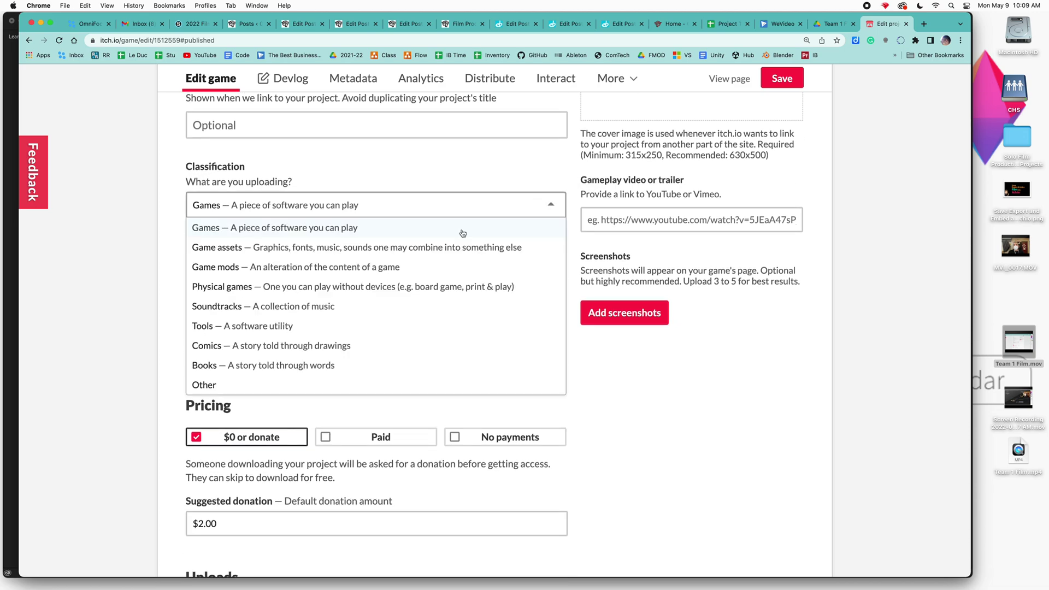
pyautogui.scroll(-1, 398, 274)
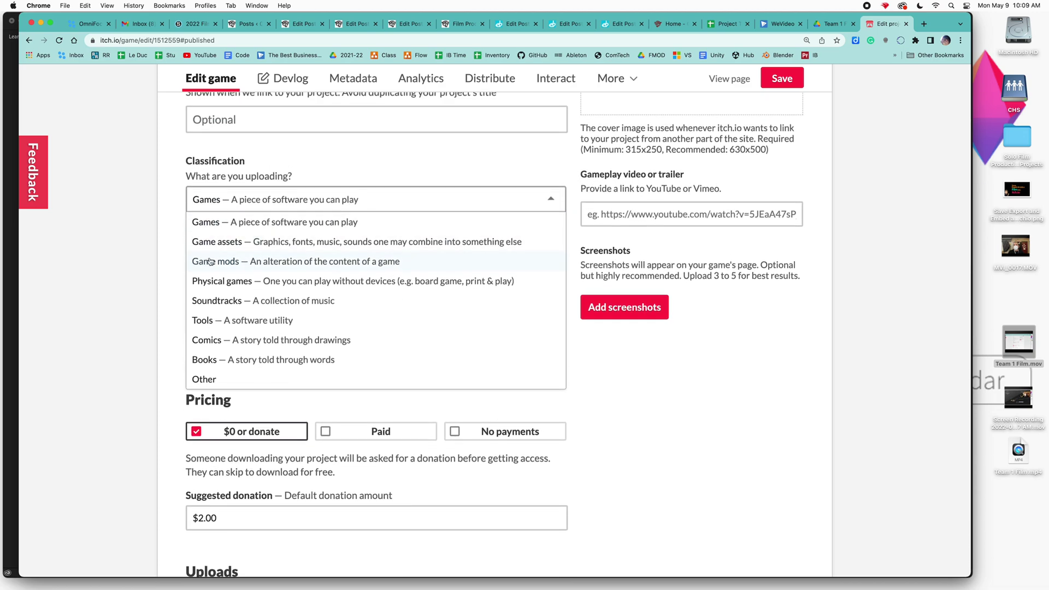
pyautogui.click(216, 381)
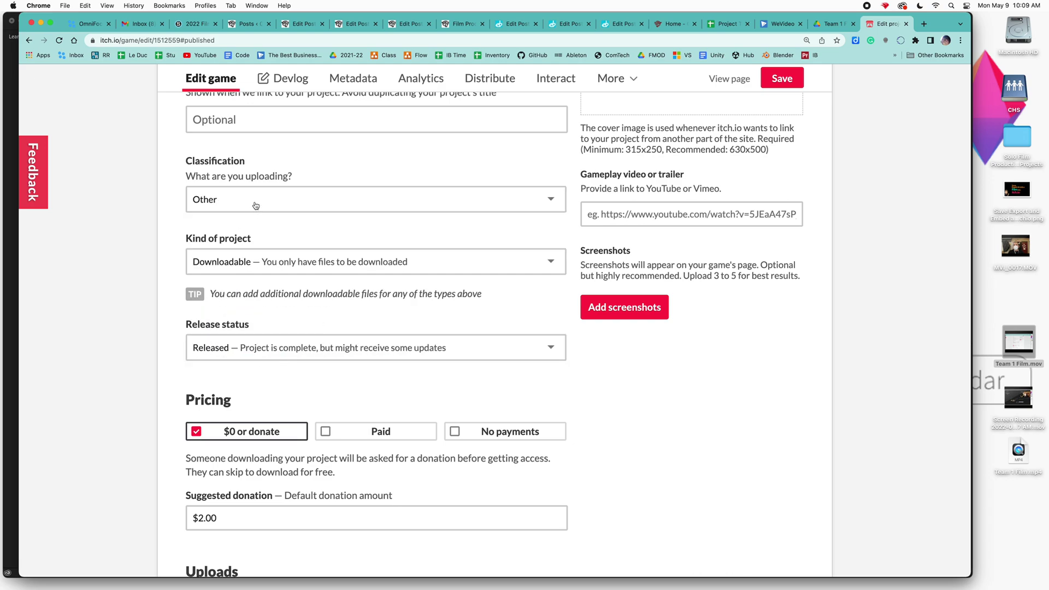
pyautogui.scroll(-2, 255, 205)
pyautogui.click(280, 225)
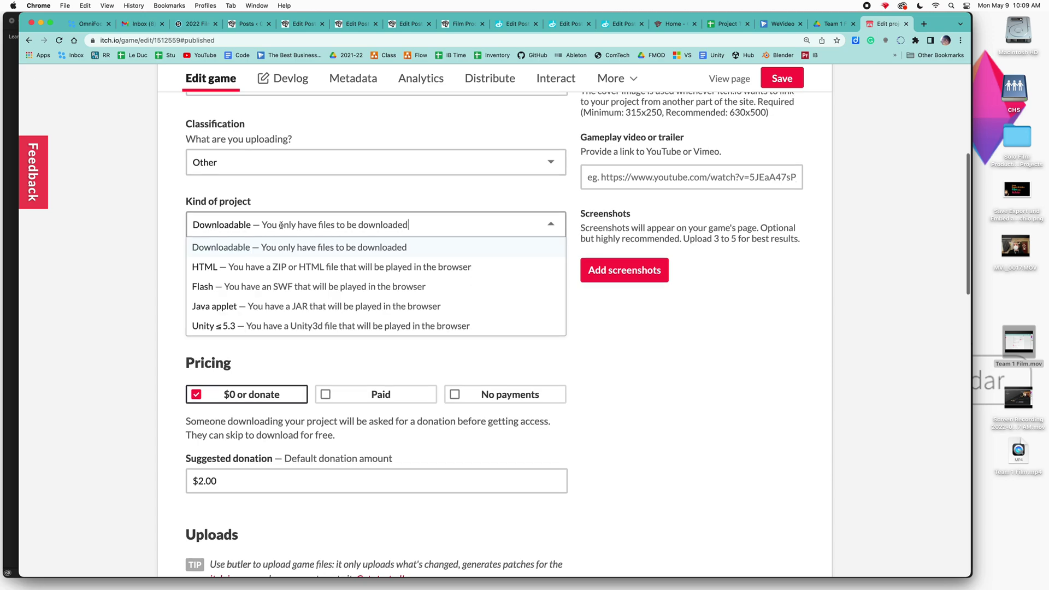
pyautogui.click(326, 192)
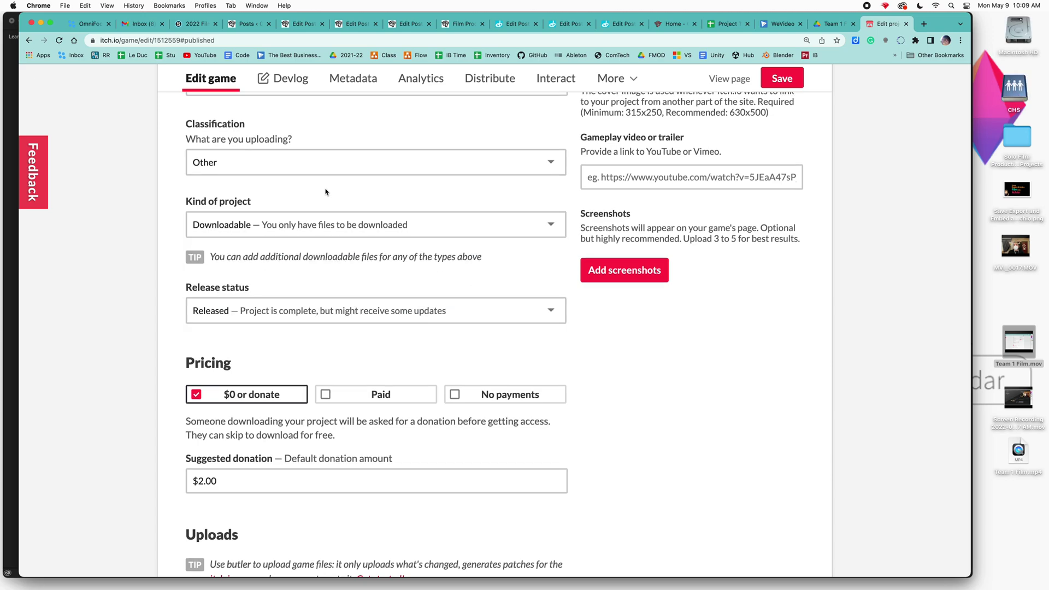
# - Set the pricing to 'No payments'
pyautogui.scroll(-2, 326, 193)
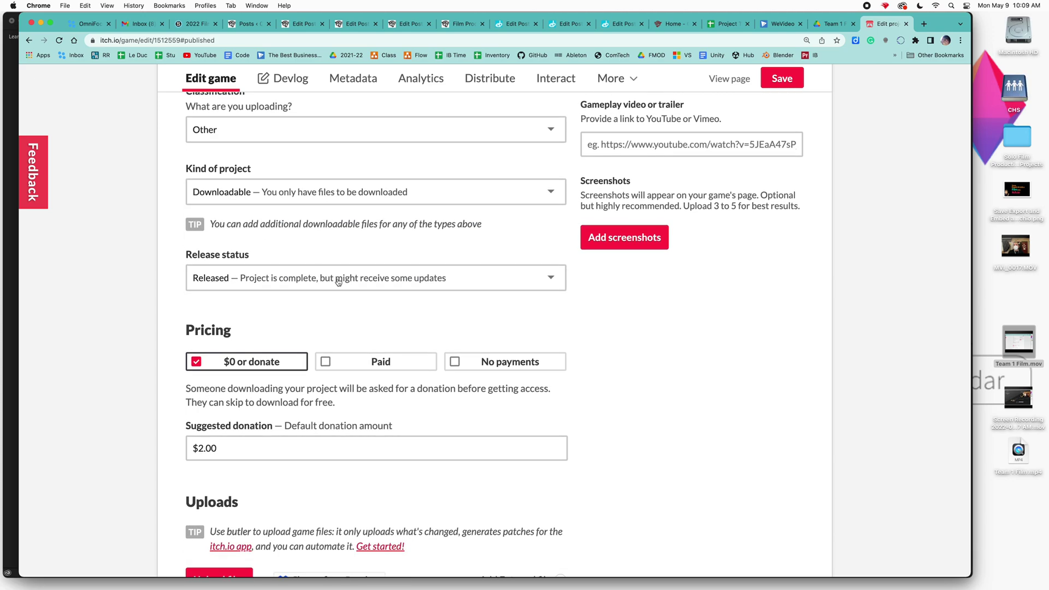
pyautogui.scroll(-3, 338, 286)
pyautogui.scroll(-3, 338, 286)
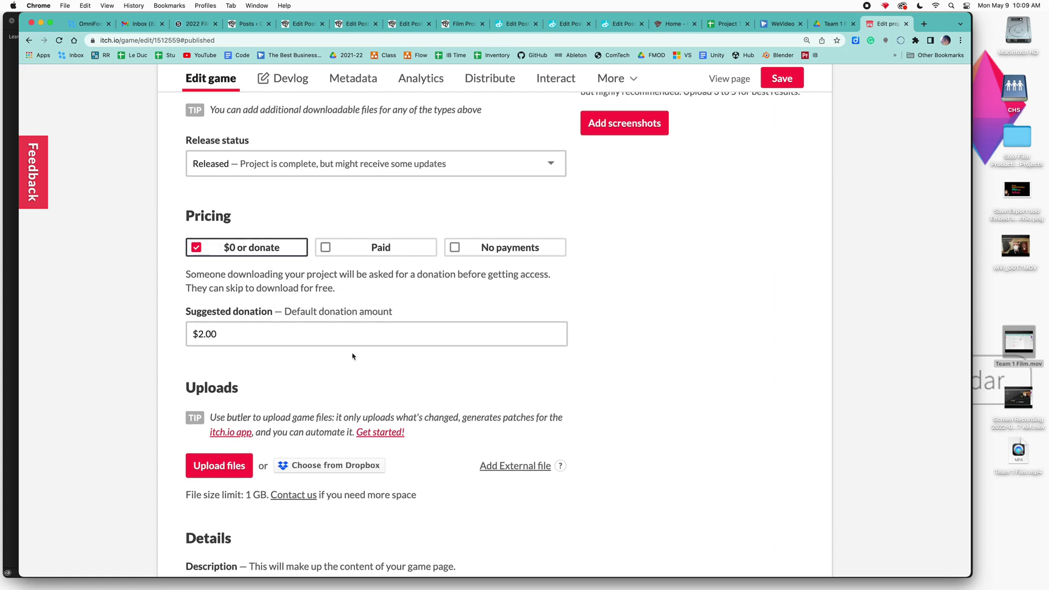
pyautogui.click(451, 249)
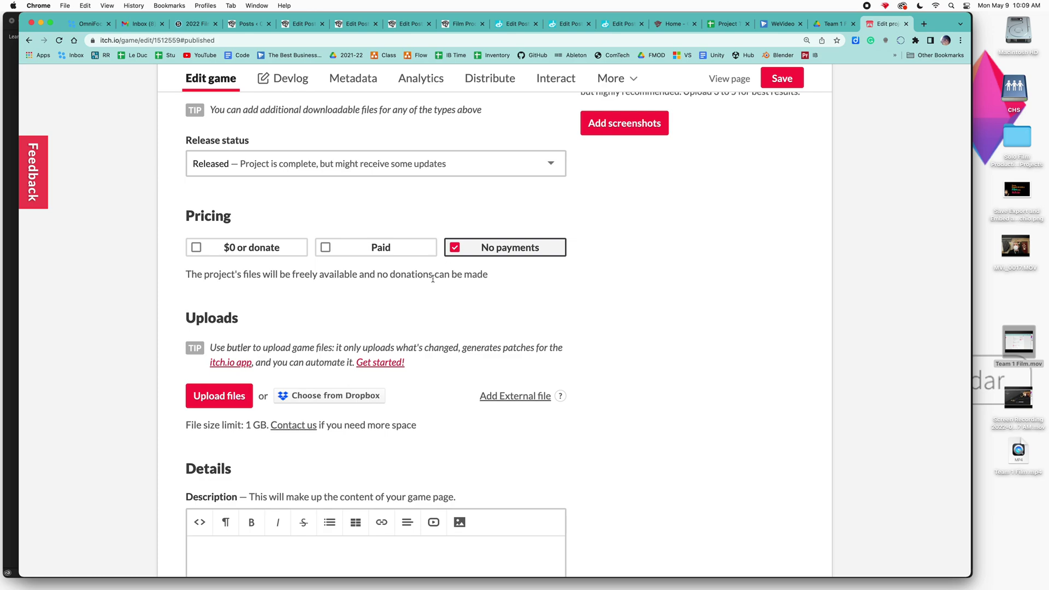
pyautogui.scroll(-2, 358, 317)
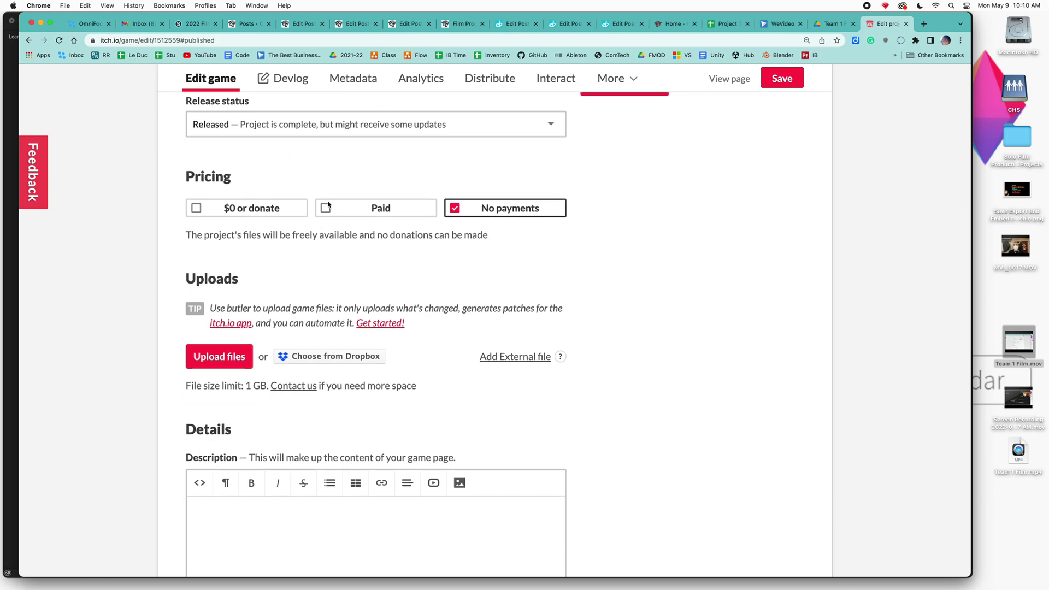
pyautogui.scroll(-6, 356, 257)
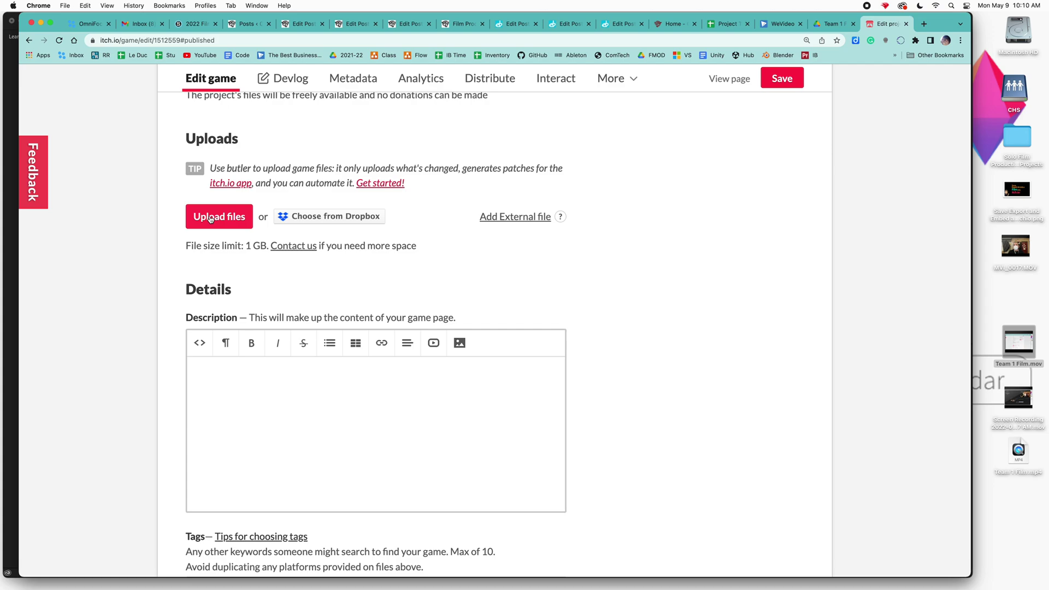
# - Add an external file upload with the copied Google Drive film link
pyautogui.click(517, 218)
pyautogui.click(266, 261)
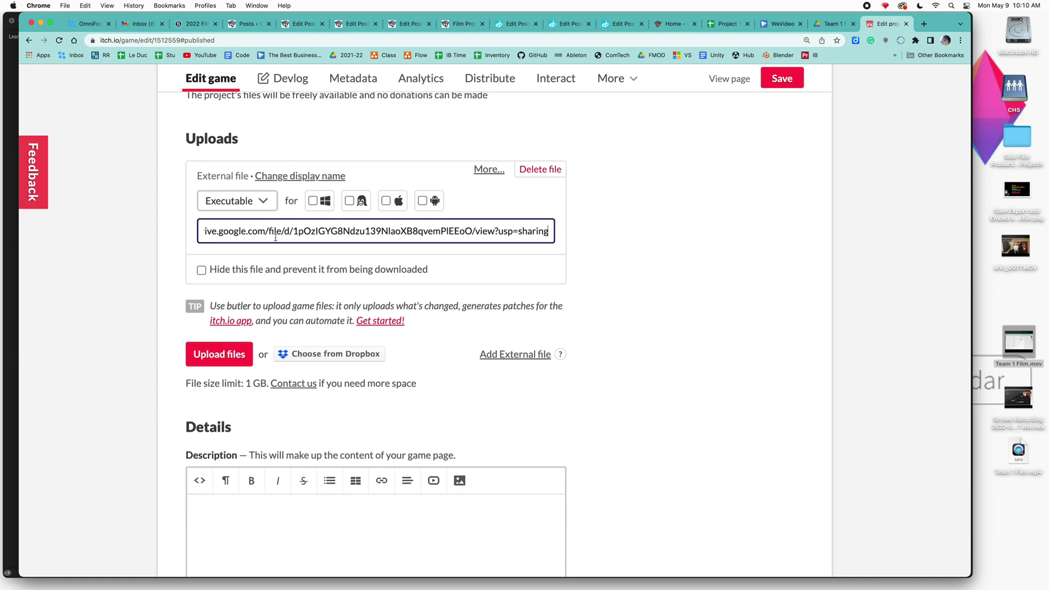
pyautogui.moveTo(343, 231); pyautogui.dragTo(167, 236)
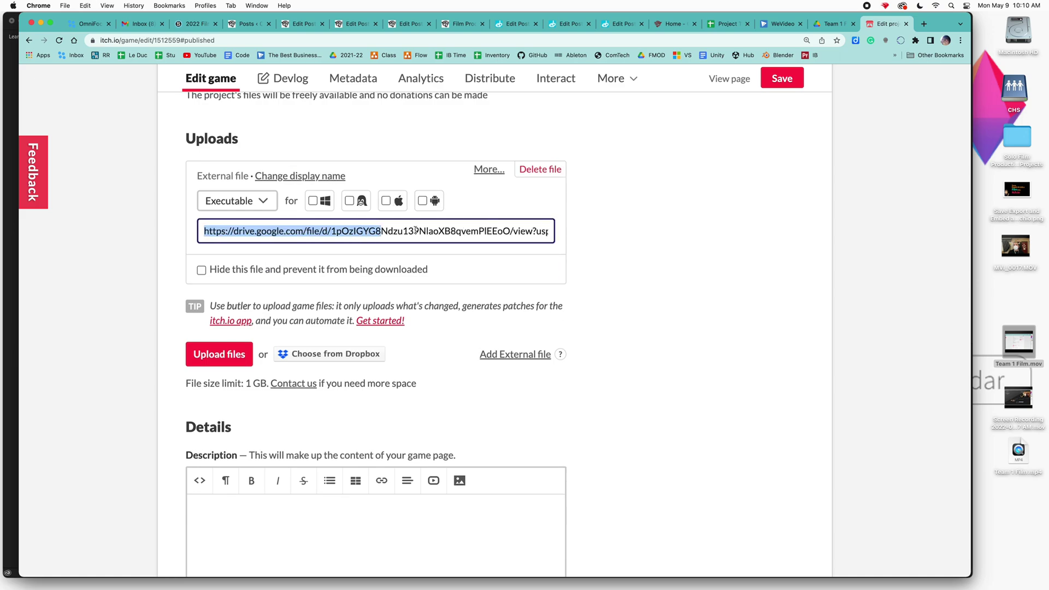
# - Change the external file's type to Video, save, and view the project's public page
pyautogui.click(260, 202)
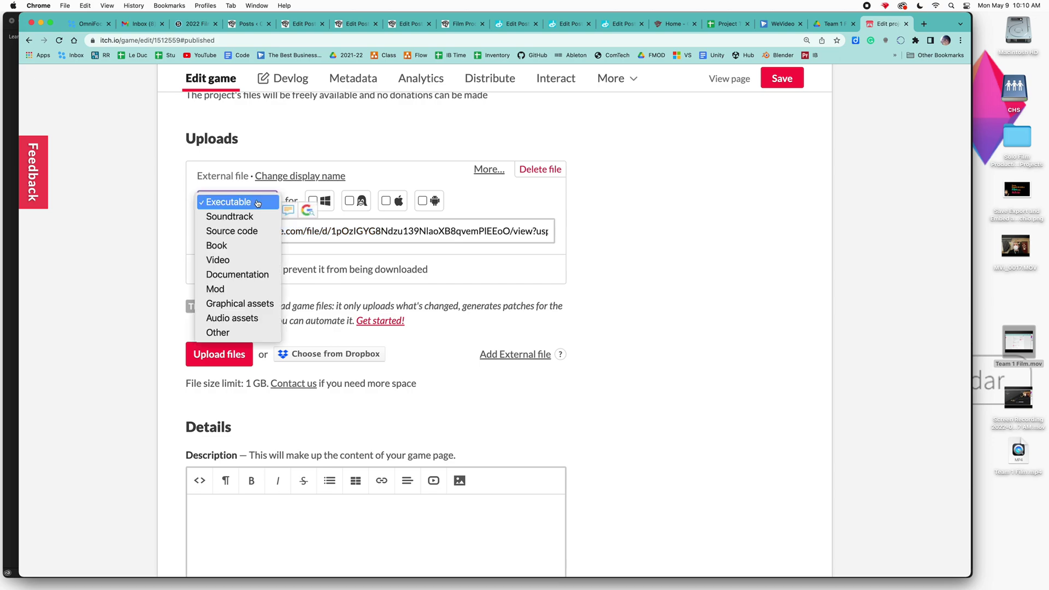
pyautogui.click(234, 260)
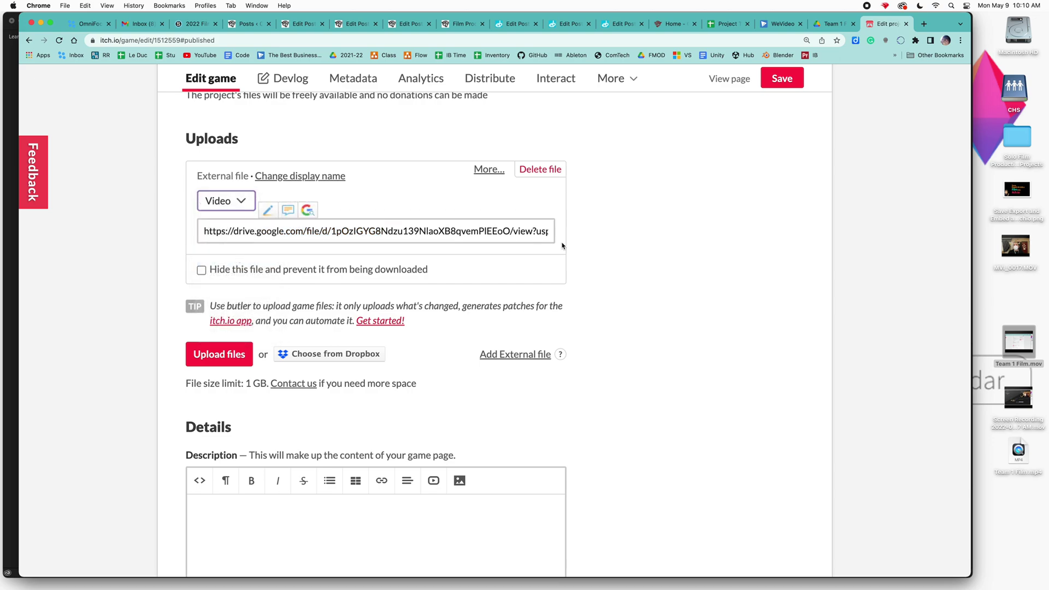
pyautogui.click(781, 81)
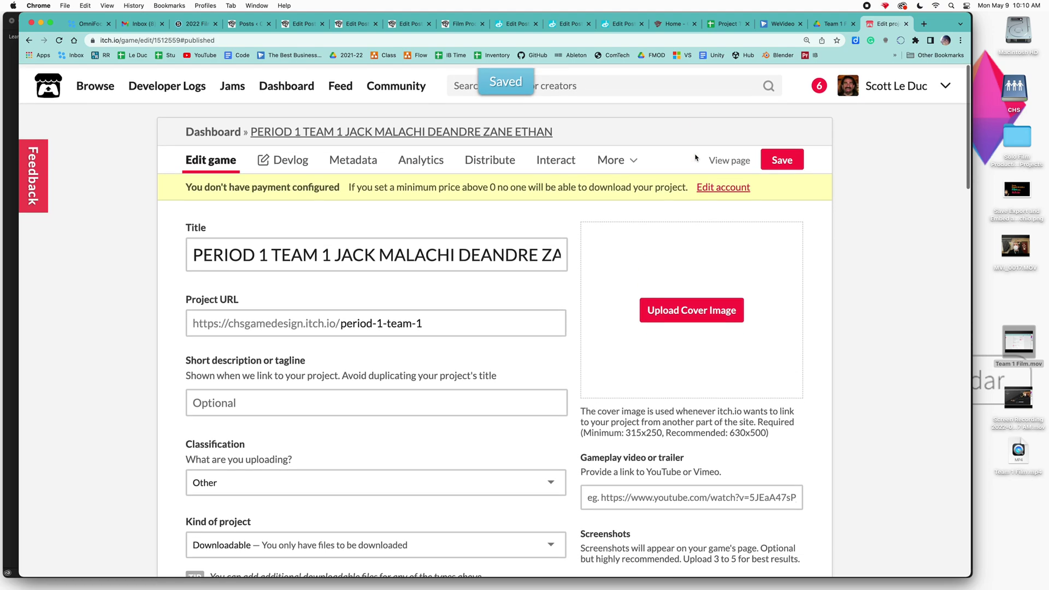
pyautogui.click(395, 131)
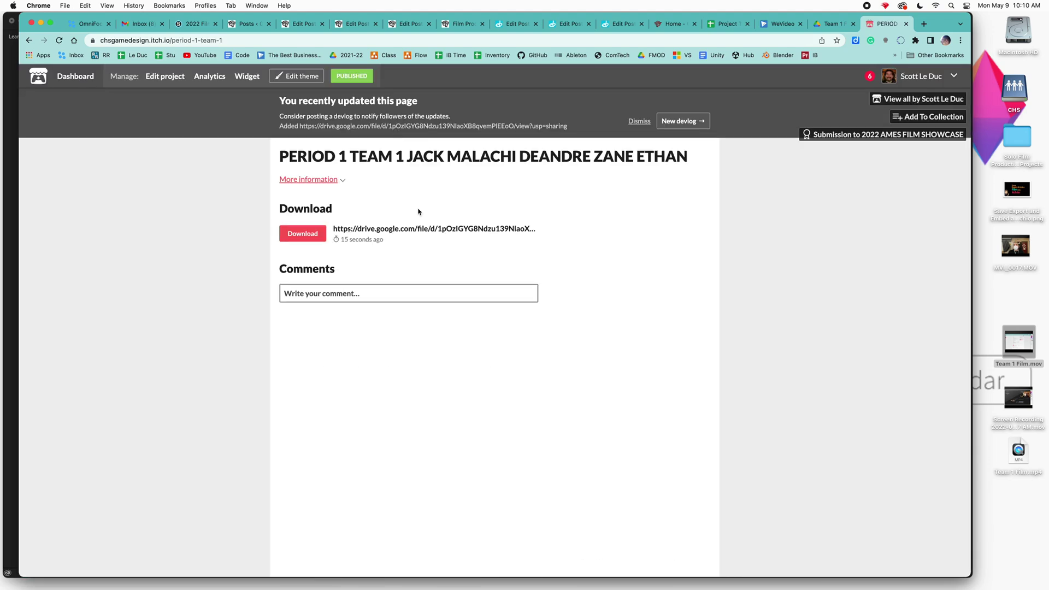
# - Test that the Download link opens the film on Google Drive, then reopen the edit page
pyautogui.click(307, 235)
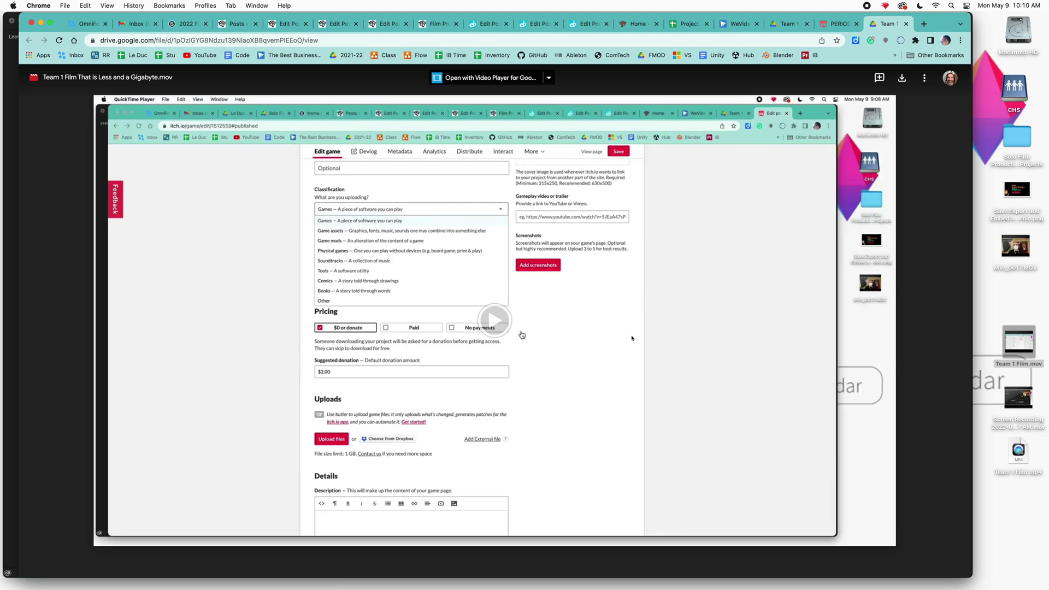
pyautogui.click(838, 24)
pyautogui.click(665, 116)
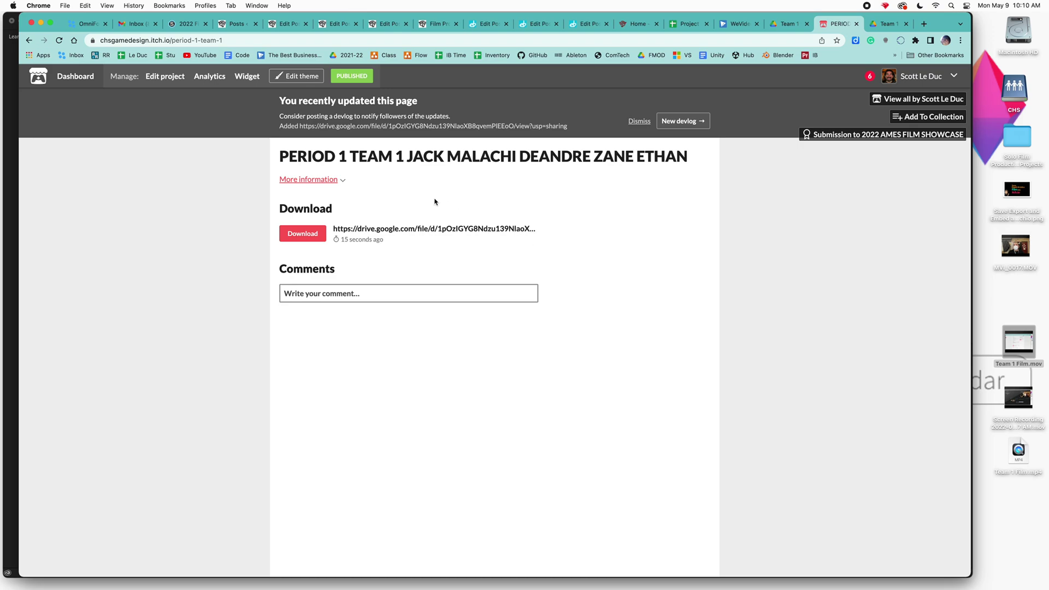
pyautogui.click(354, 77)
# - Paste the tracking sheet's logline into the Description and save the project
pyautogui.scroll(4, 436, 237)
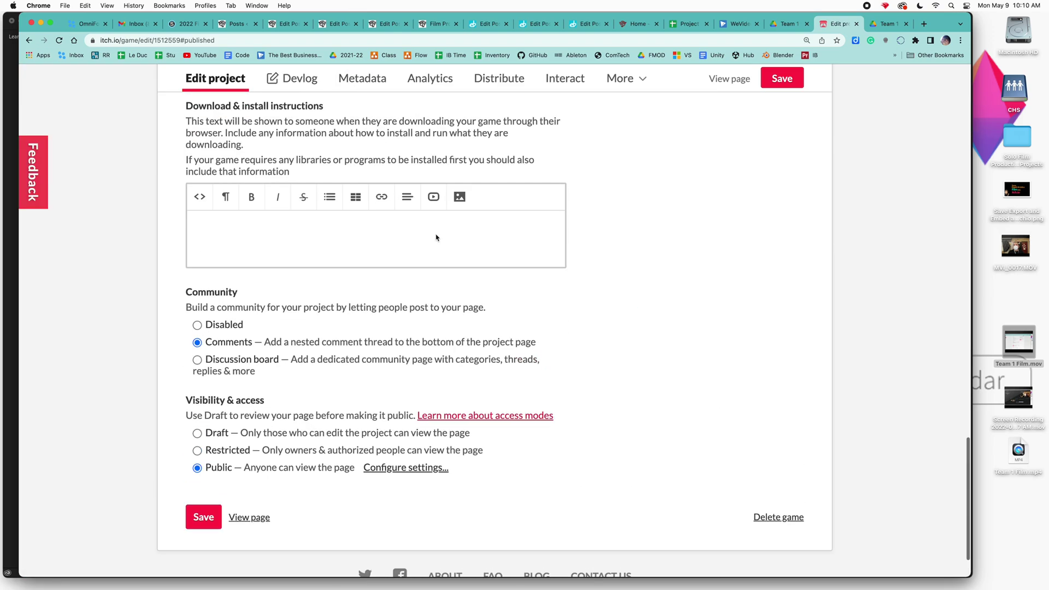
pyautogui.scroll(10, 436, 237)
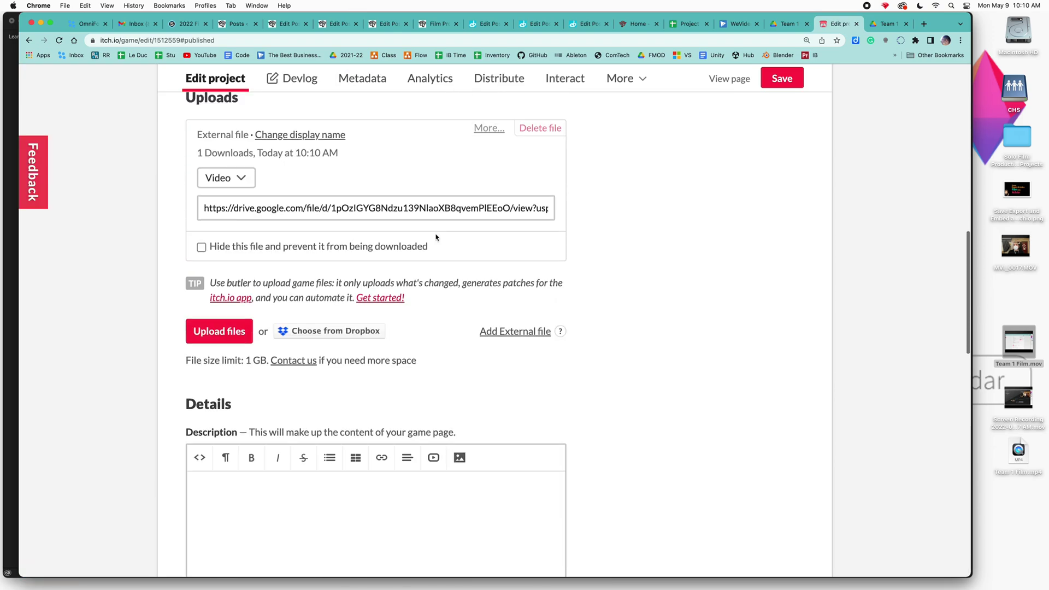
pyautogui.scroll(-1, 432, 284)
pyautogui.click(421, 328)
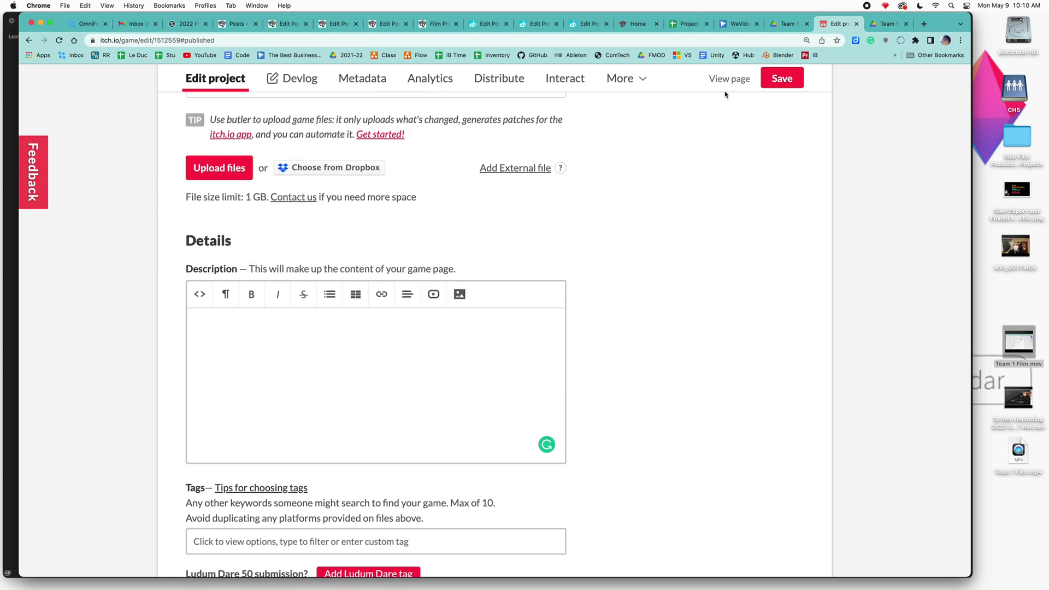
pyautogui.click(686, 24)
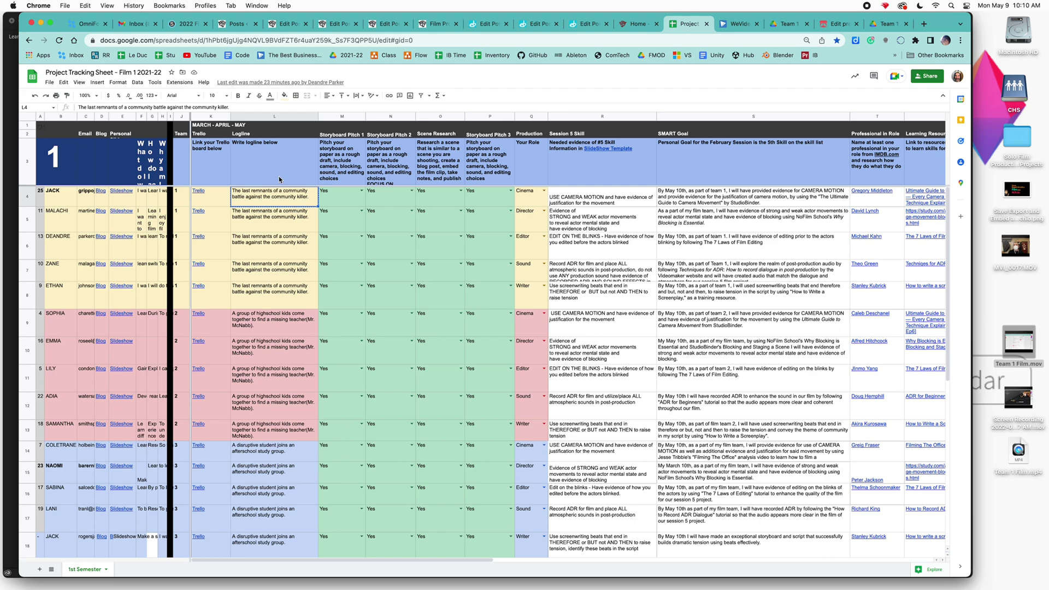
pyautogui.click(839, 23)
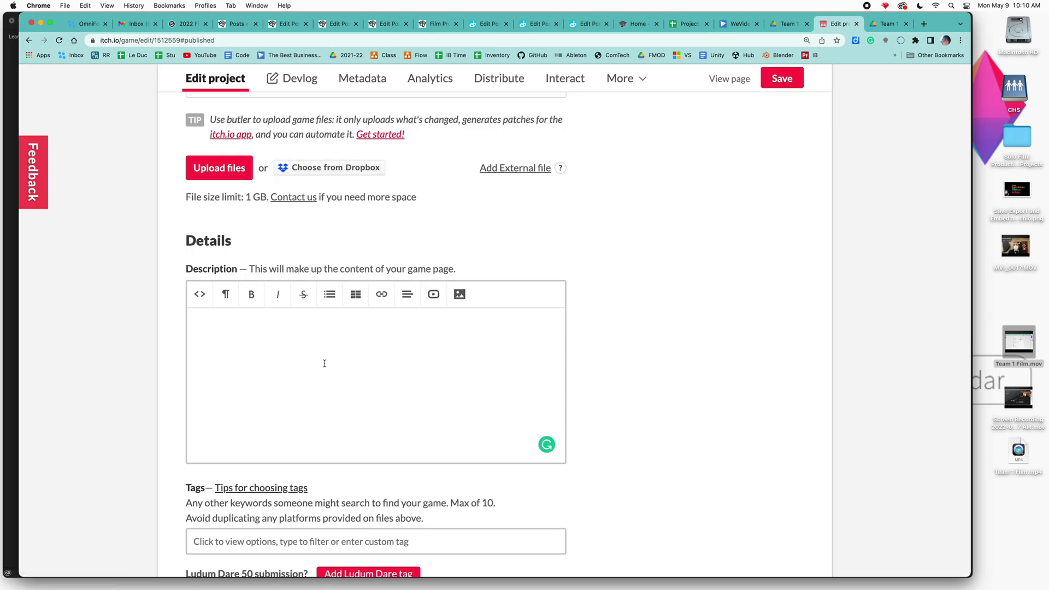
pyautogui.write('The last remnants of a community battle against the community killer.')
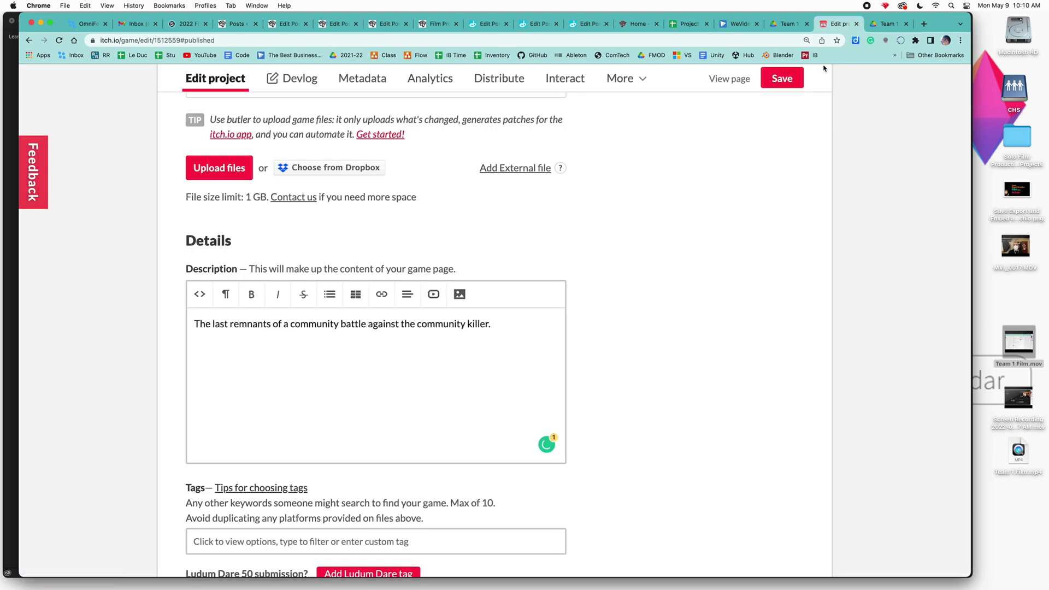
pyautogui.click(782, 79)
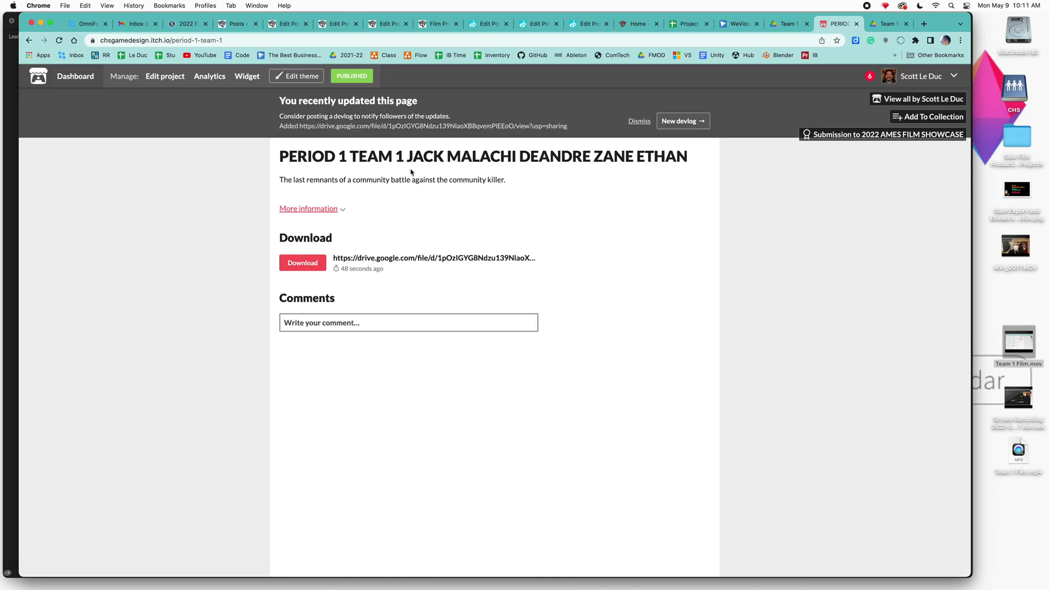
# - Review the itch.io project's More information release details, then return to the Project Tracking Sheet
pyautogui.click(337, 211)
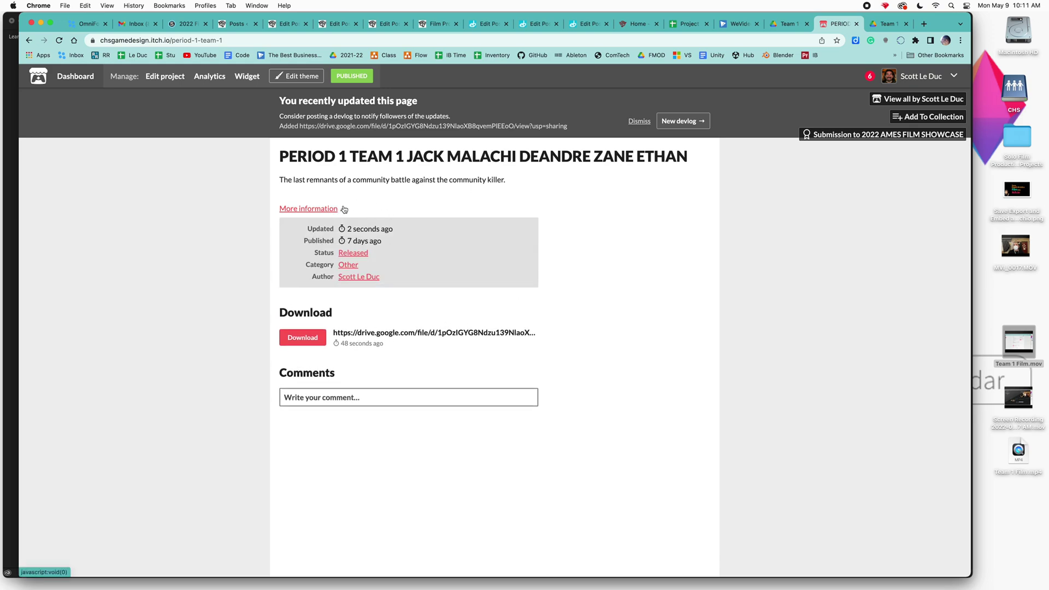
pyautogui.click(343, 209)
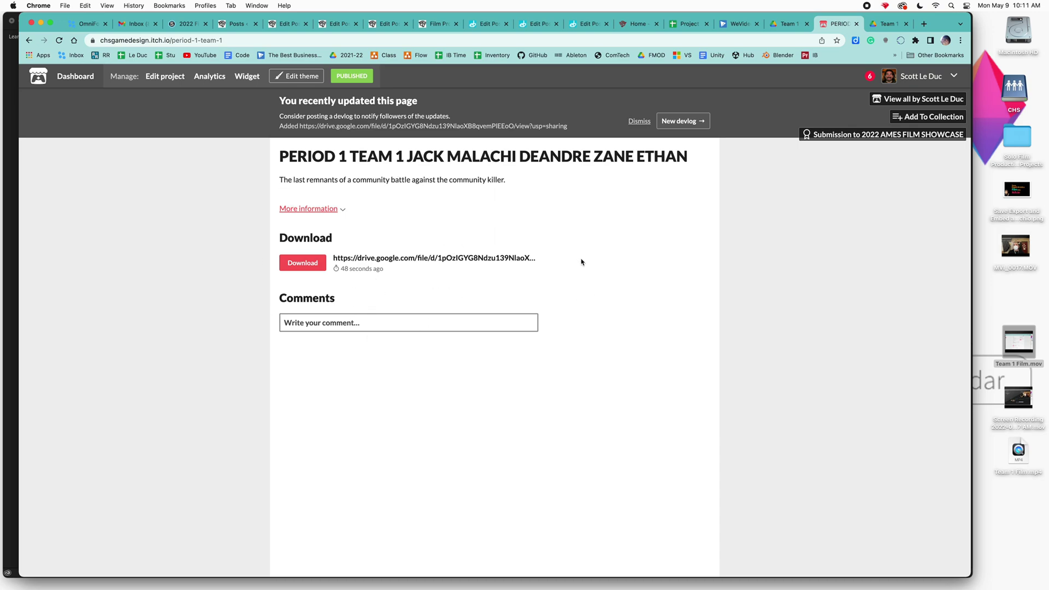
pyautogui.click(688, 25)
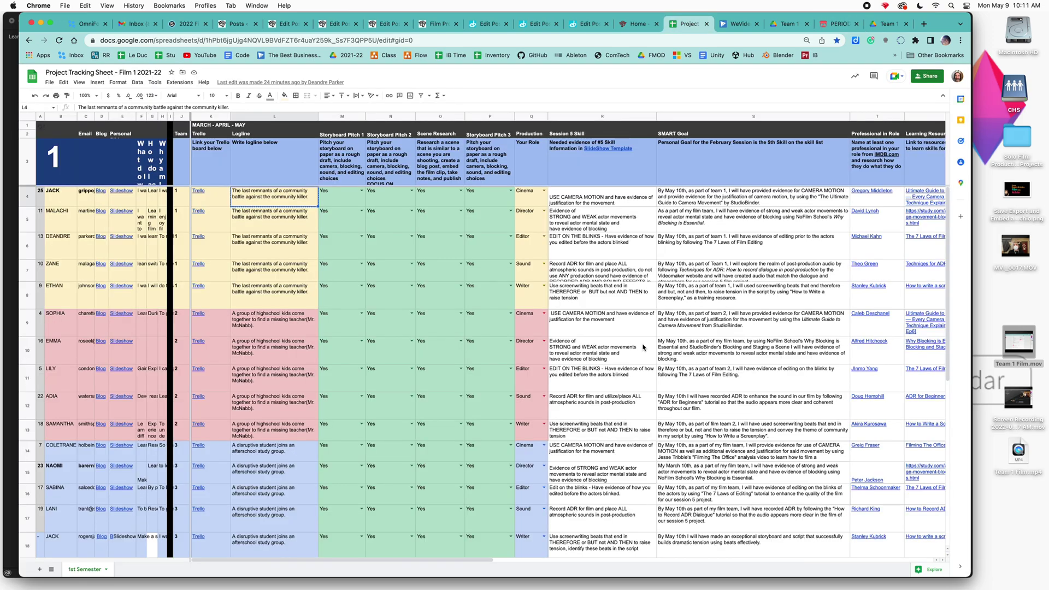
# - Follow Team 1's Itch Page link in the Finished Film column to its published itch.io page
pyautogui.moveTo(469, 561); pyautogui.dragTo(611, 570)
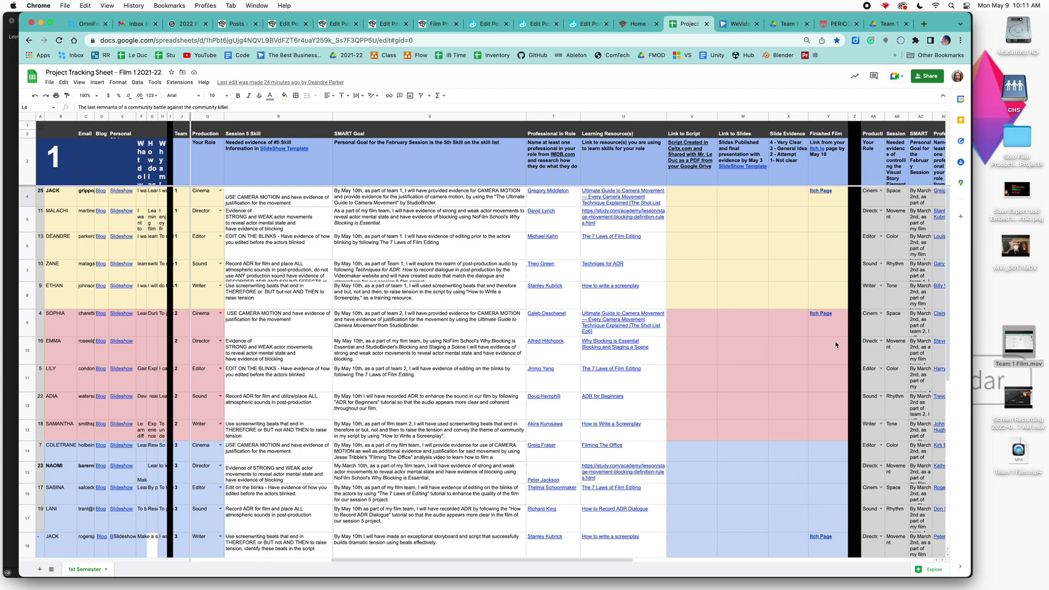
pyautogui.click(821, 191)
pyautogui.click(781, 218)
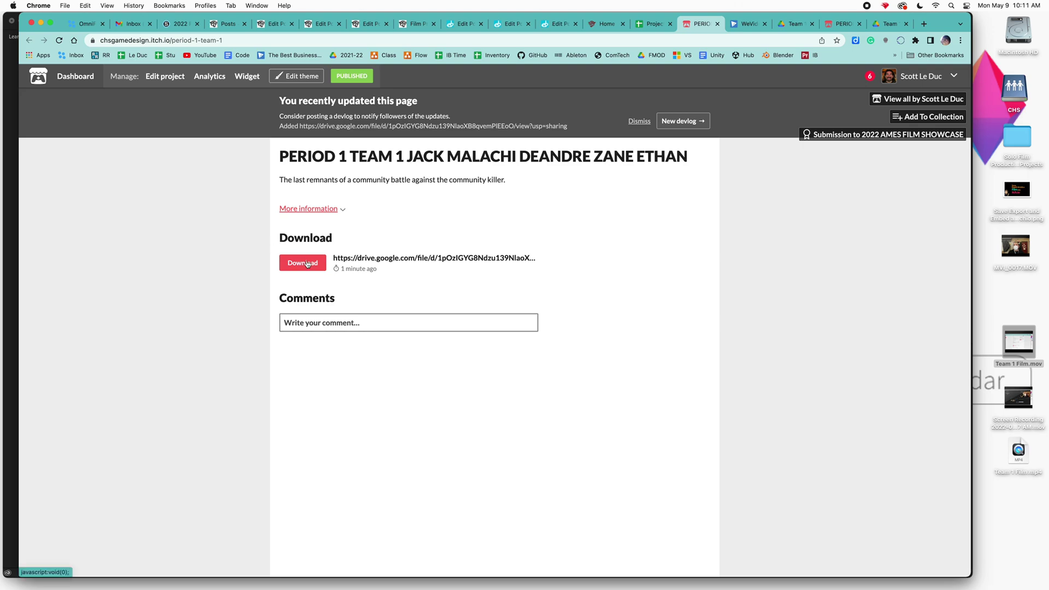
# - Test the Download button to confirm the film opens on Google Drive, then close those tabs
pyautogui.click(306, 264)
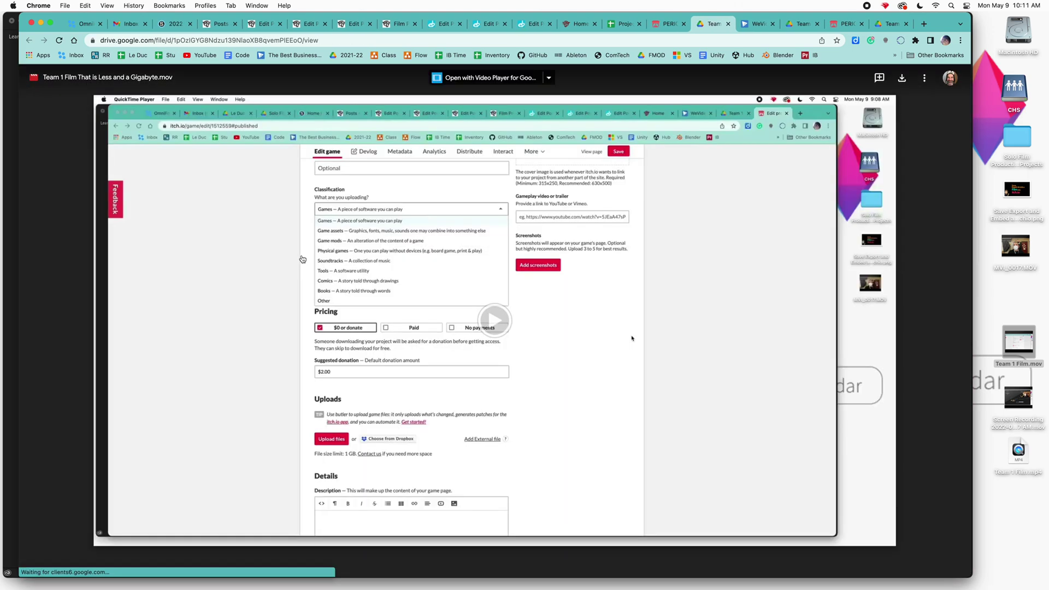
pyautogui.press('super+w')
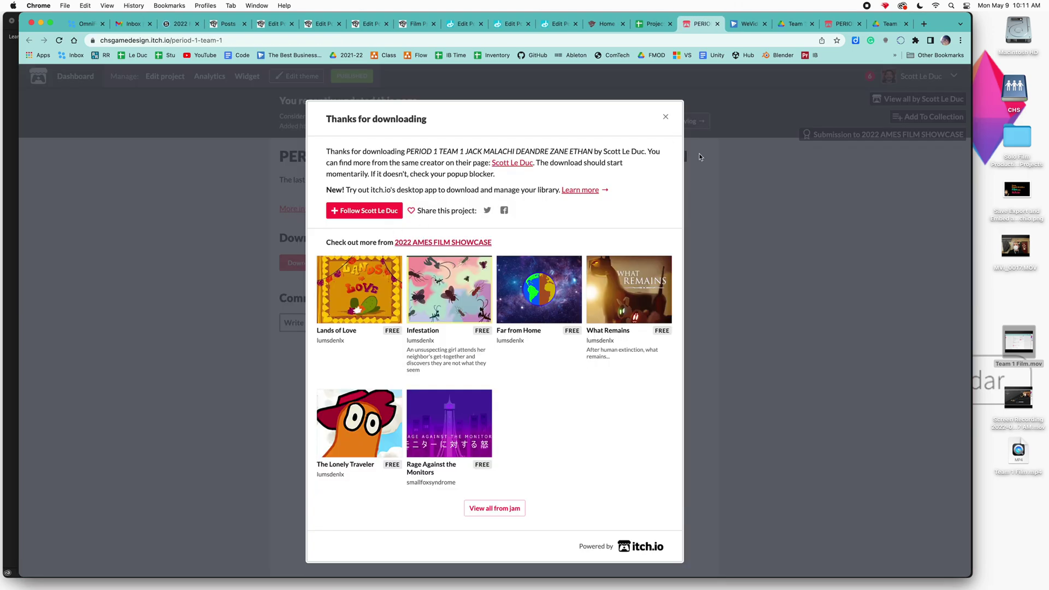
pyautogui.press('super+w')
# - Check the Period 1 Team 1 project's edit page shows PUBLISHED, then go back to the Team 1 Film Stuff folder
pyautogui.click(838, 24)
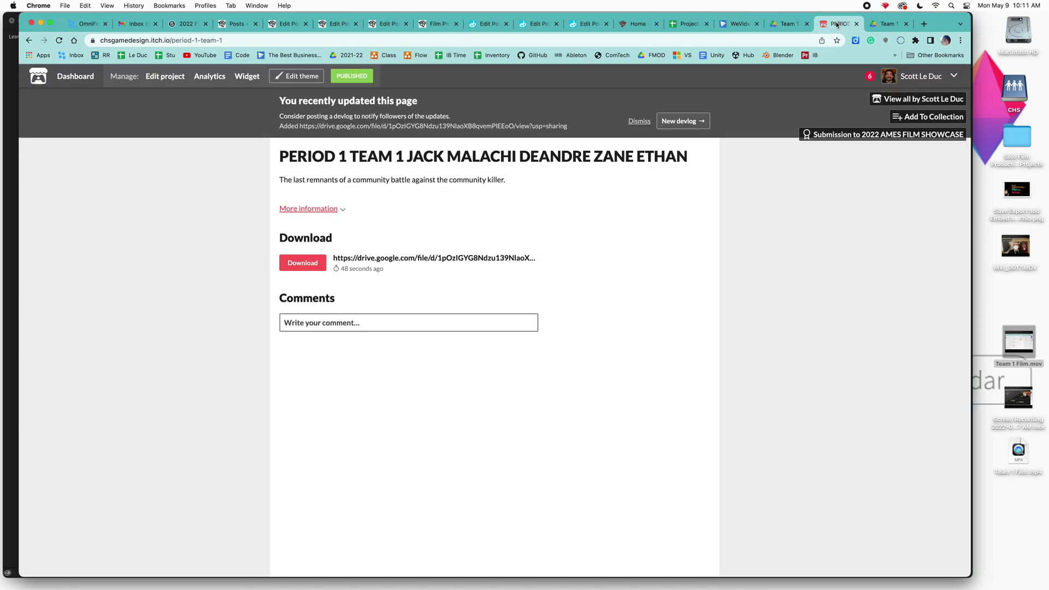
pyautogui.click(352, 76)
pyautogui.scroll(10, 486, 296)
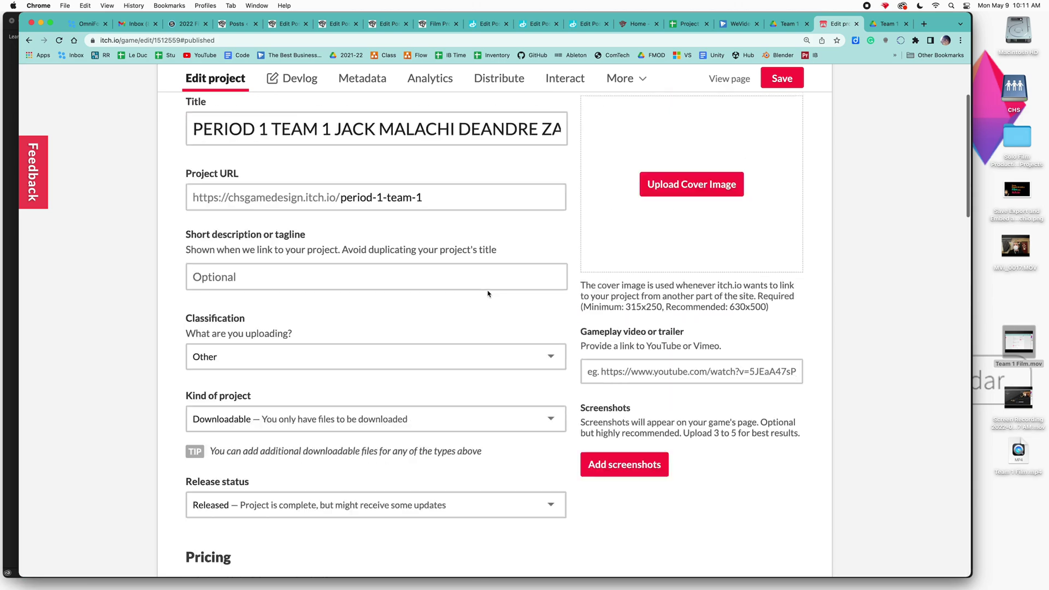
pyautogui.scroll(3, 487, 294)
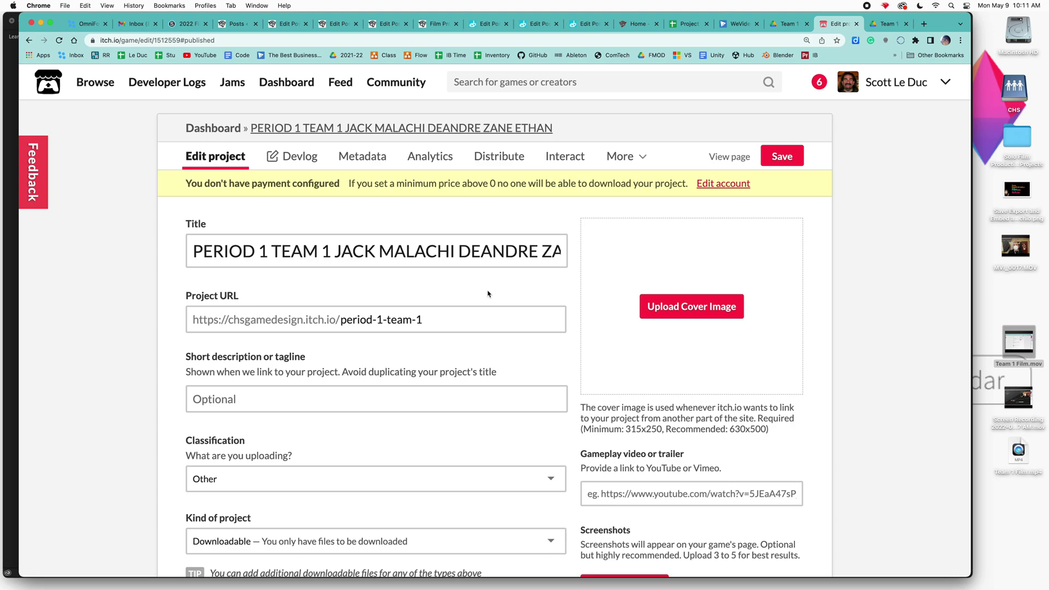
pyautogui.click(782, 23)
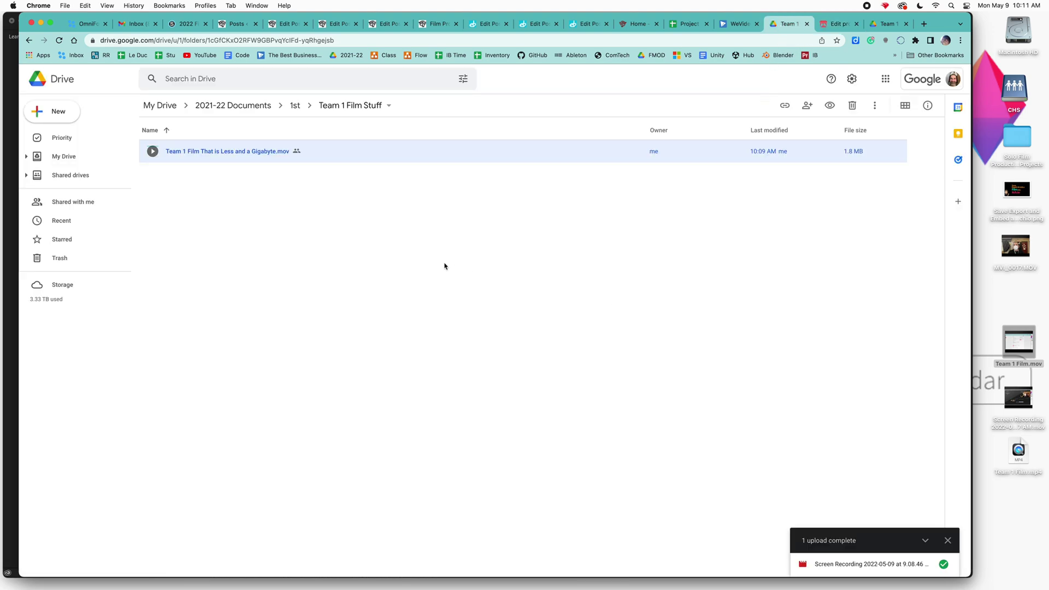